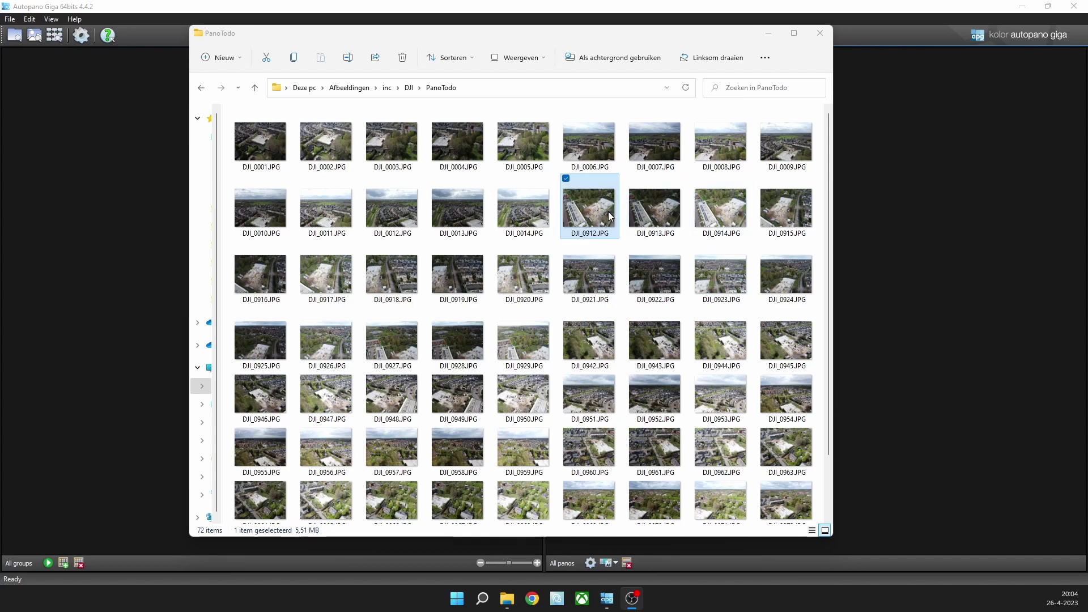
- Range-select the bracketed shots DJI_0912 through DJI_0914 in PanoTodo
{"action": "left_click", "coordinate": [654, 217], "text": "ctrl"}
{"action": "left_click", "coordinate": [706, 218], "text": "ctrl"}
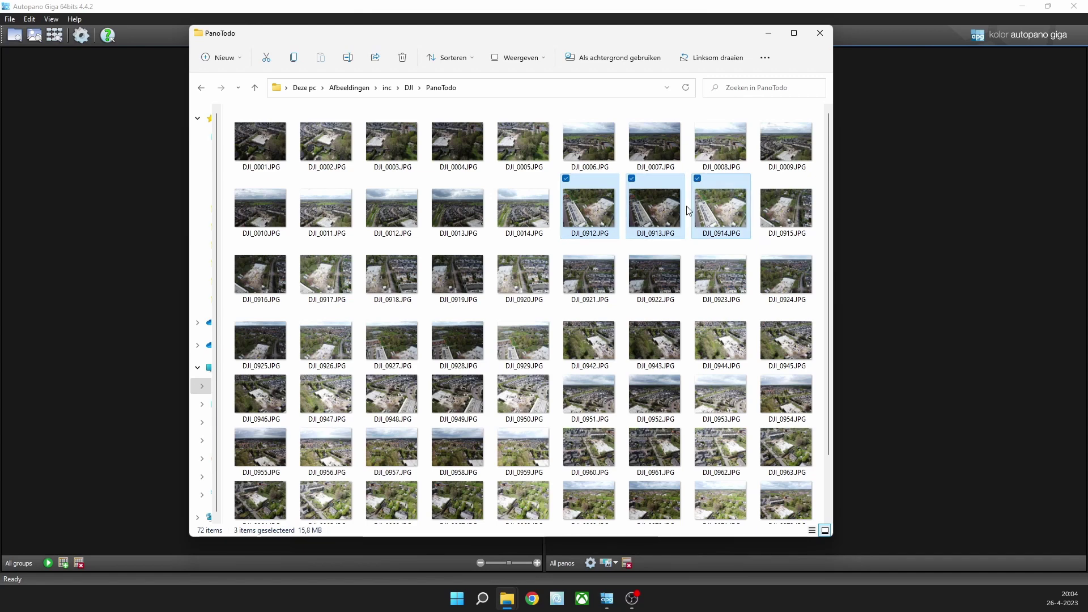
{"action": "double_click", "coordinate": [586, 204]}
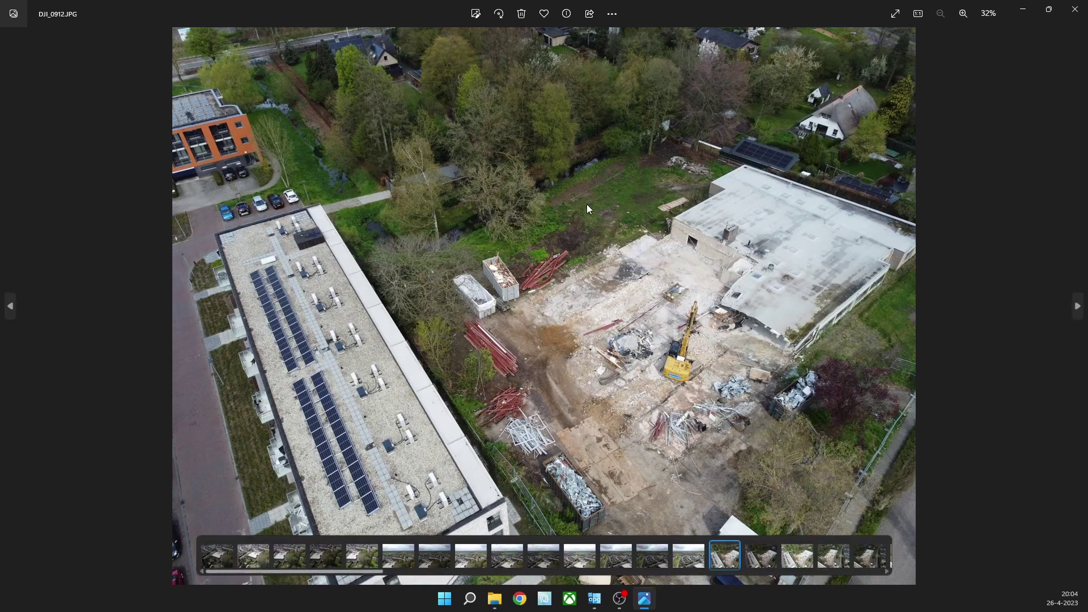
{"action": "key", "text": "Right"}
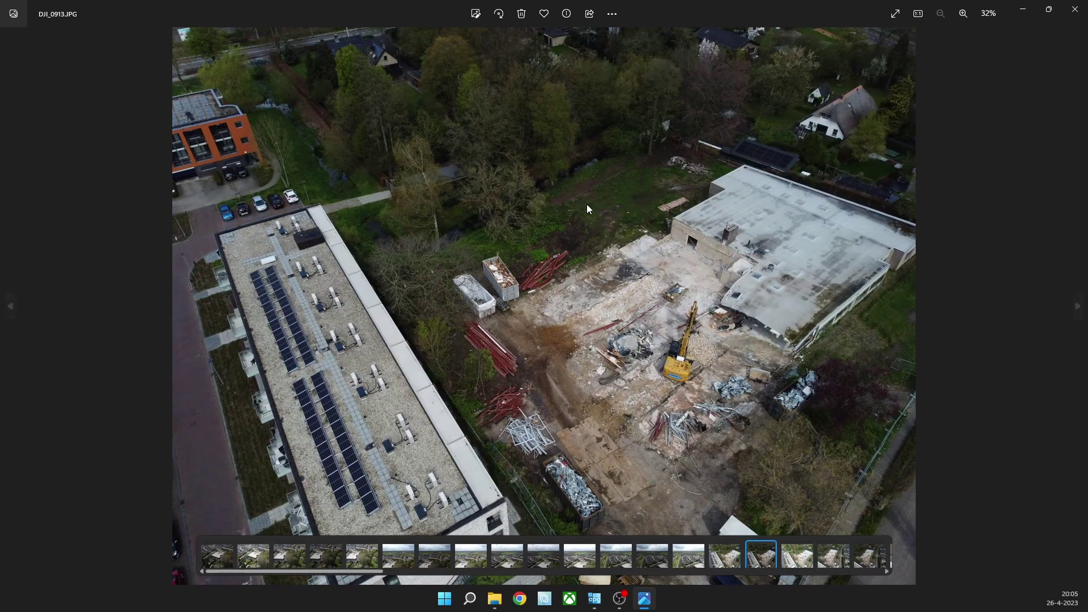
{"action": "key", "text": "Right"}
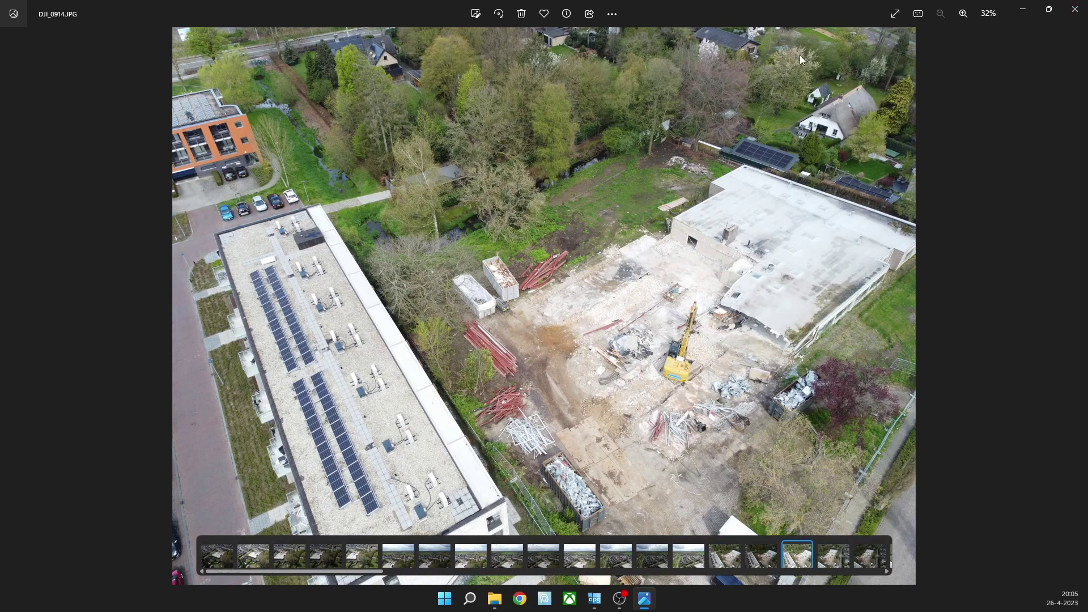
{"action": "left_click", "coordinate": [1076, 12]}
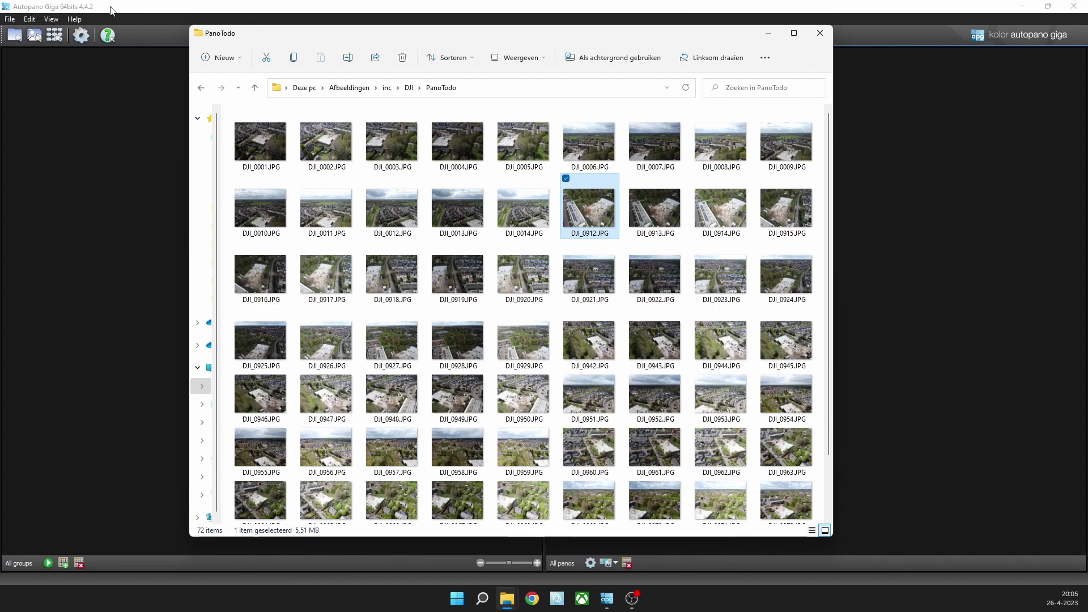
- Reposition the PanoTodo Explorer window to the upper right, clearing Autopano Giga's group panel
{"action": "left_click_drag", "start_coordinate": [291, 36], "coordinate": [322, 74]}
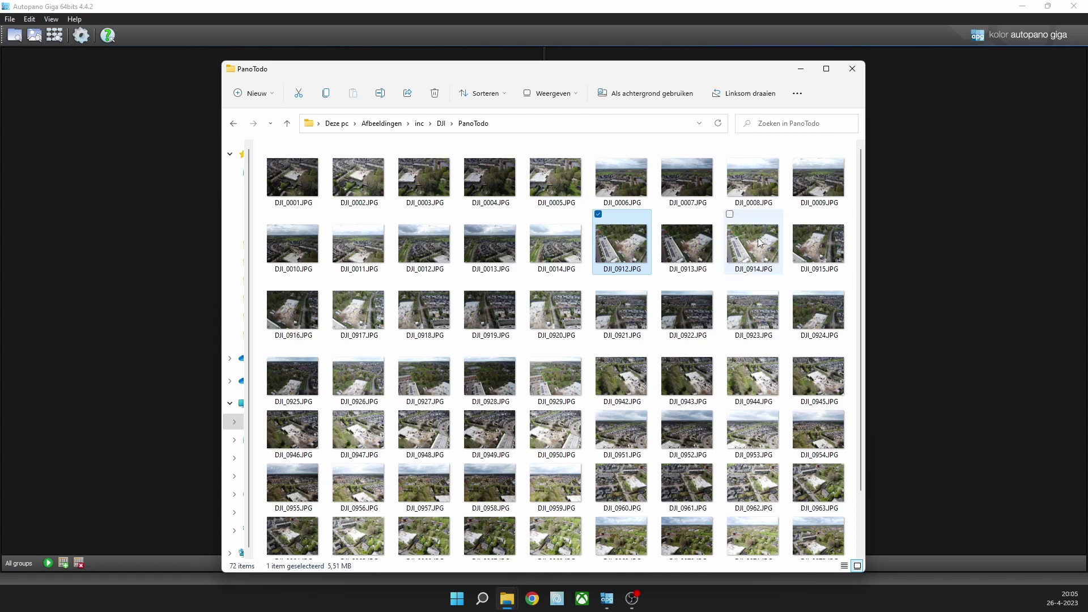
{"action": "left_click_drag", "start_coordinate": [424, 72], "coordinate": [489, 387]}
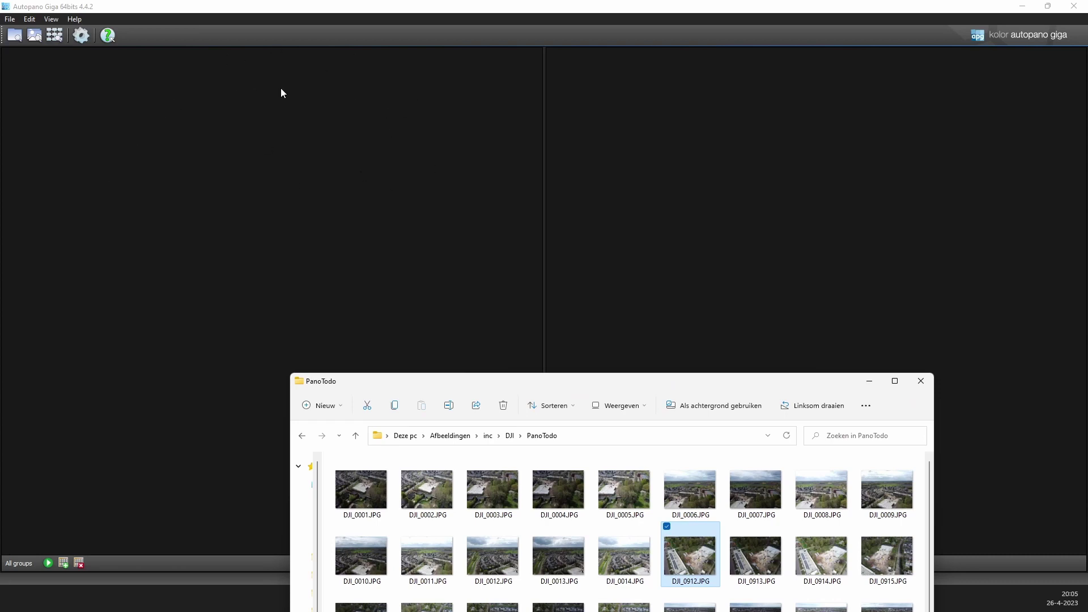
{"action": "left_click_drag", "start_coordinate": [550, 388], "coordinate": [613, 105]}
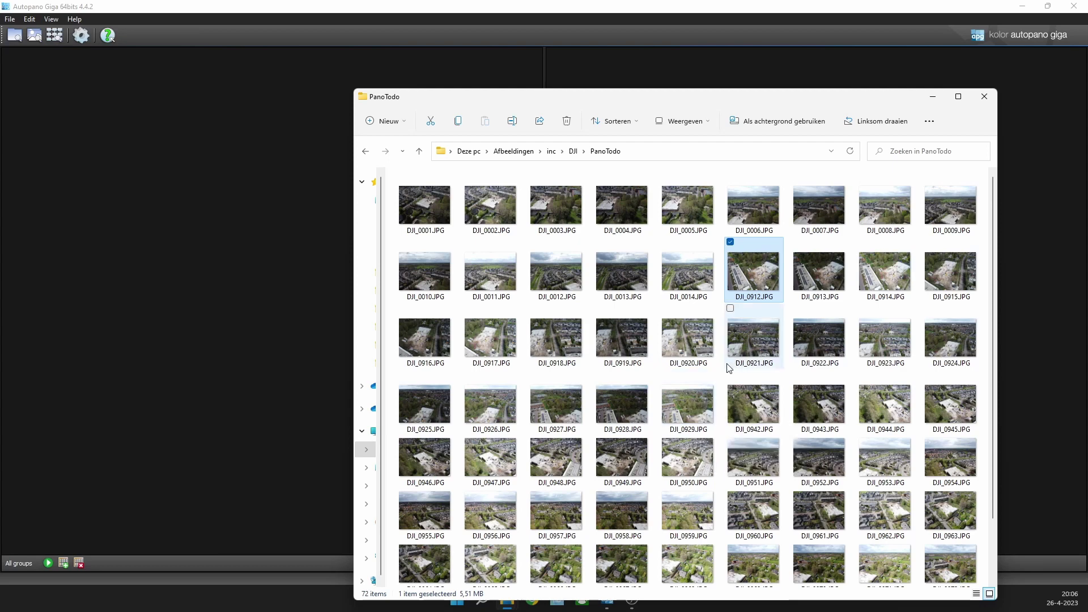
- Add the 18 photos DJI_0912–DJI_0929 to Autopano Giga as Group 0
{"action": "left_click", "coordinate": [689, 407], "text": "shift"}
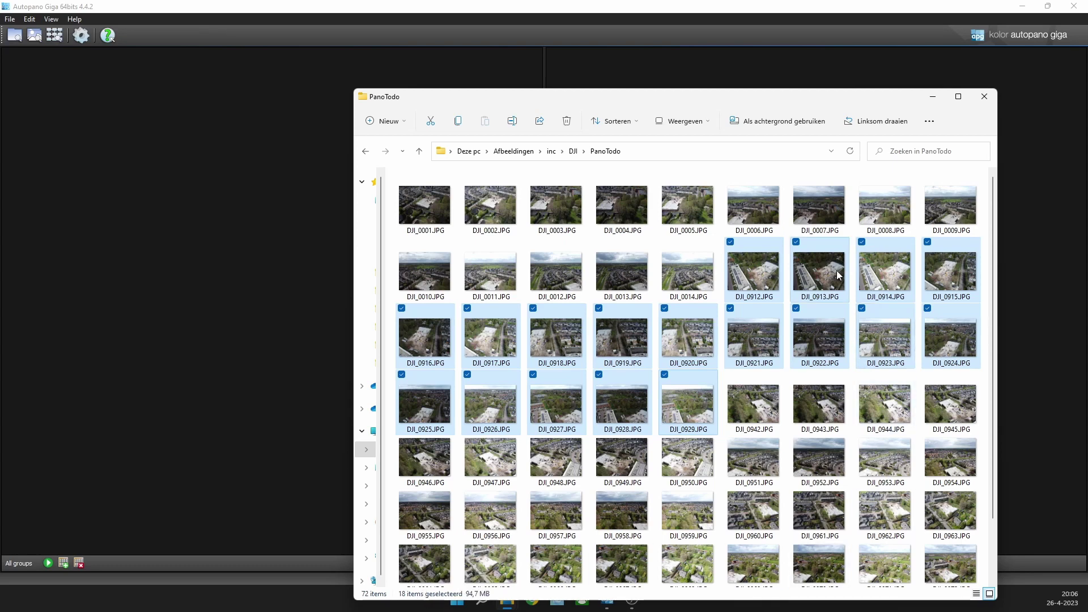
{"action": "left_click_drag", "start_coordinate": [747, 253], "coordinate": [120, 185]}
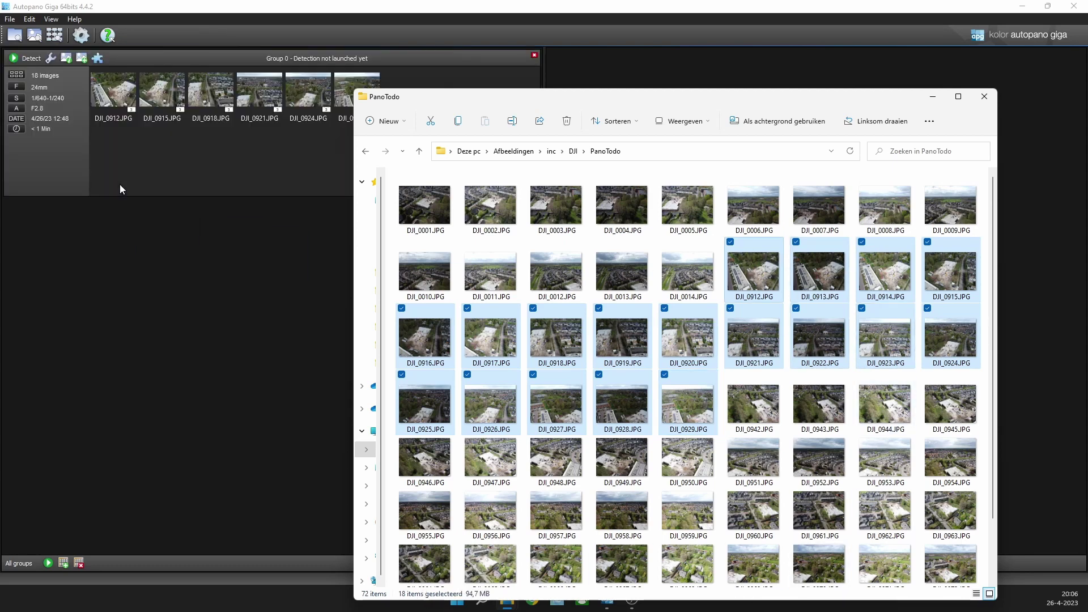
{"action": "left_click_drag", "start_coordinate": [422, 95], "coordinate": [560, 103]}
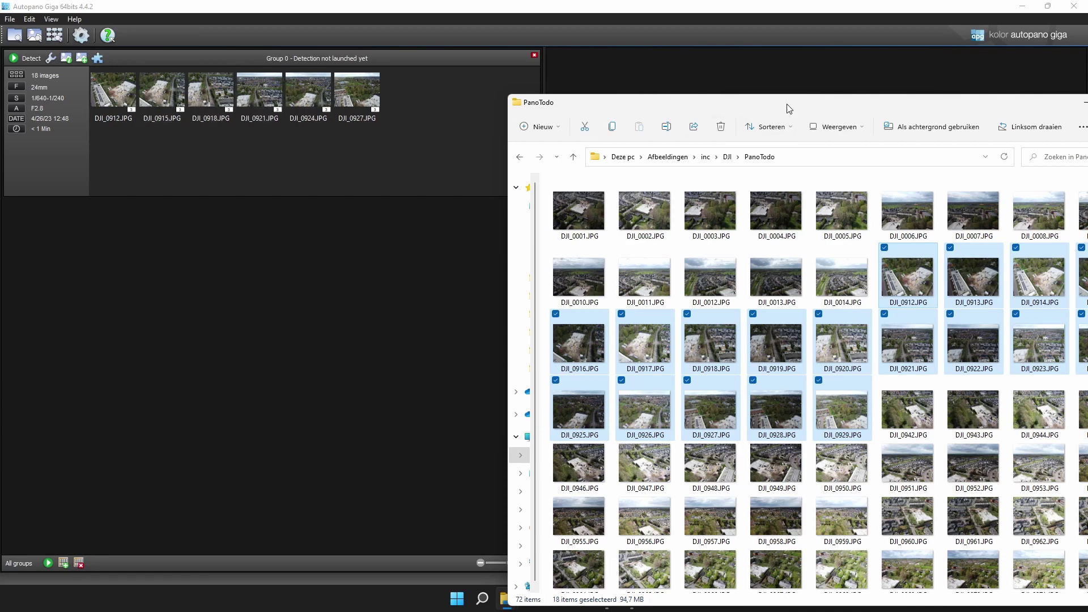
- Add photos DJI_0942–DJI_0959 to Autopano Giga as Group 1
{"action": "left_click_drag", "start_coordinate": [772, 102], "coordinate": [655, 62]}
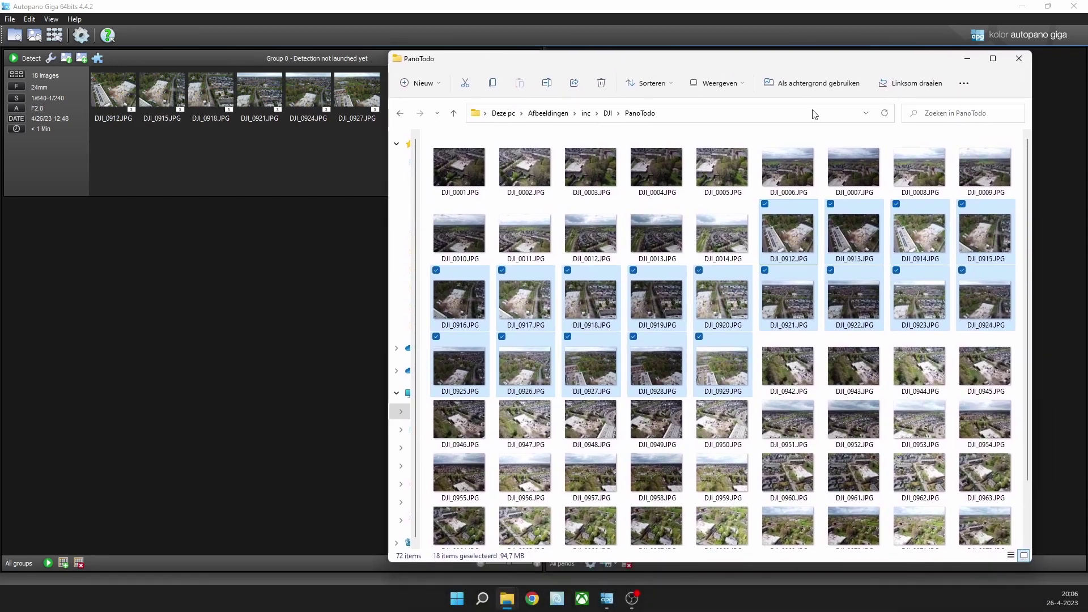
{"action": "left_click", "coordinate": [796, 372]}
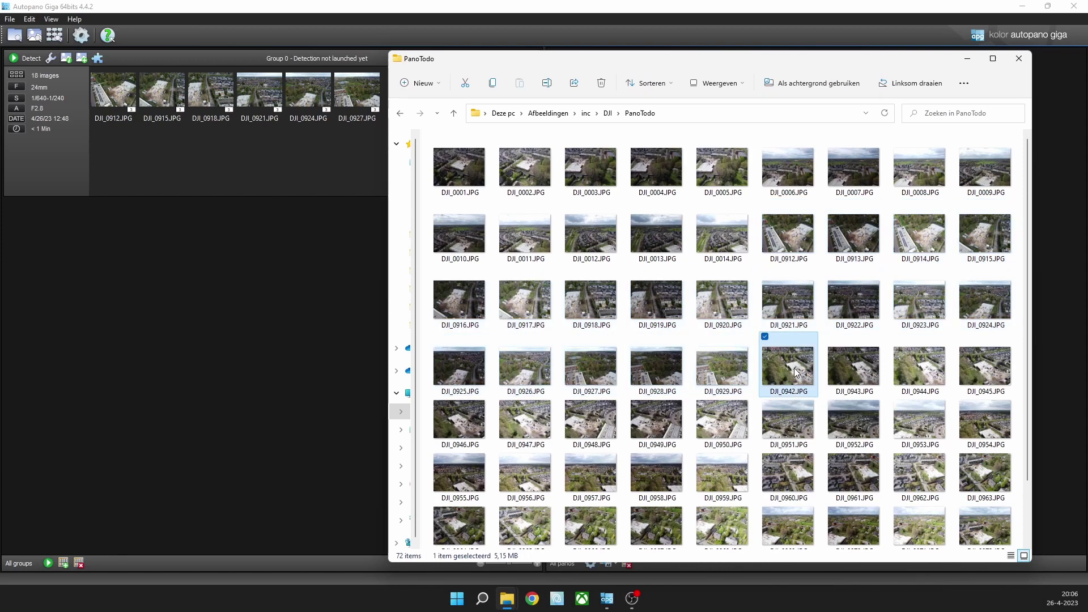
{"action": "left_click", "coordinate": [728, 479], "text": "shift"}
{"action": "left_click_drag", "start_coordinate": [793, 359], "coordinate": [77, 298]}
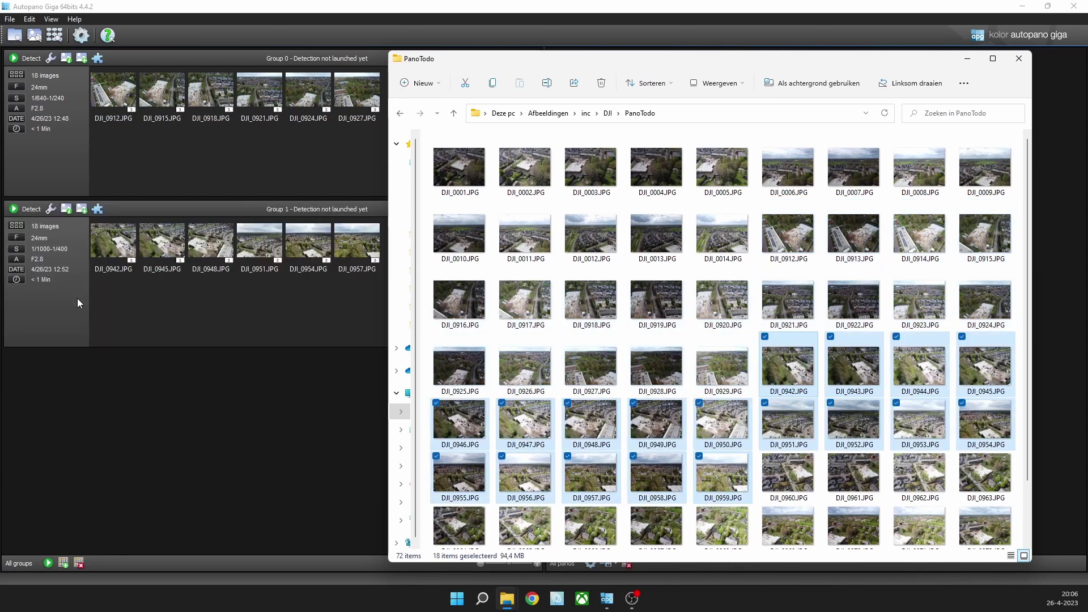
- Add photos DJI_0960–DJI_0977 as Group 2
{"action": "left_click", "coordinate": [781, 470]}
{"action": "scroll", "coordinate": [822, 445], "scroll_direction": "down", "scroll_amount": 1}
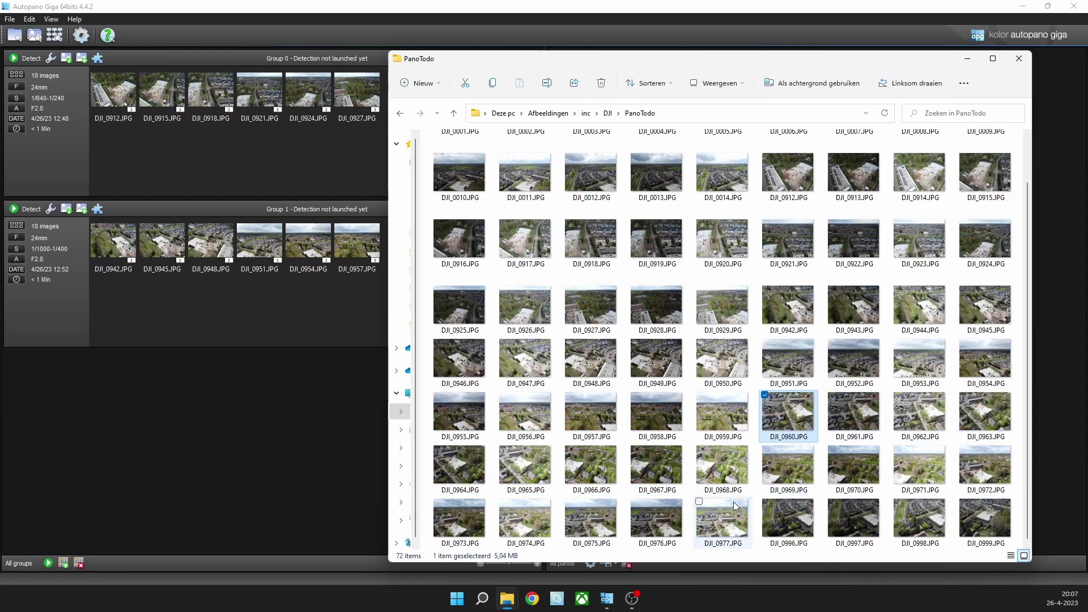
{"action": "left_click", "coordinate": [722, 518], "text": "shift"}
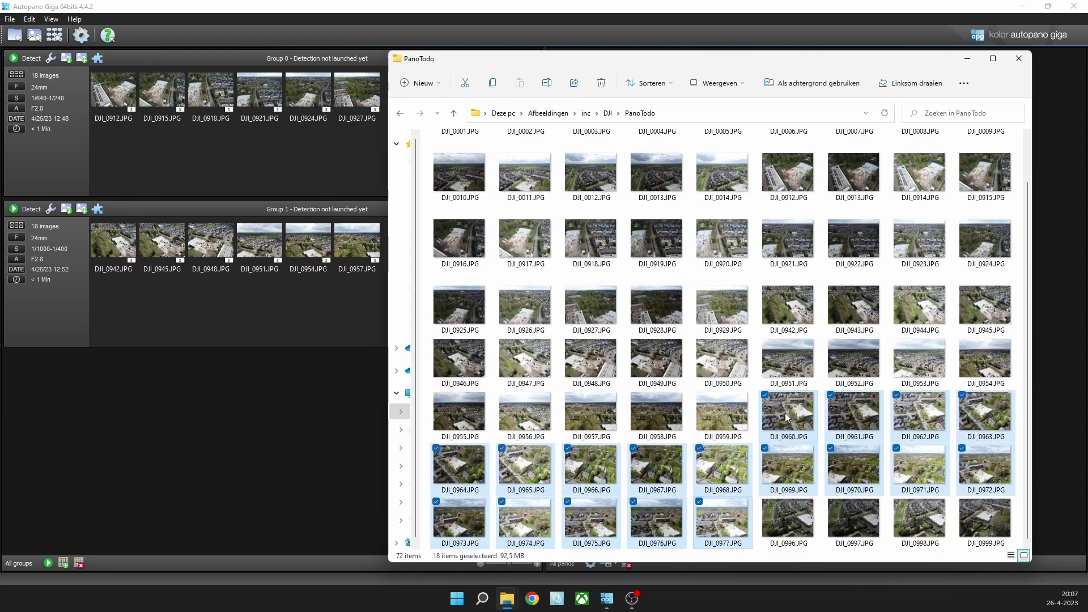
{"action": "left_click_drag", "start_coordinate": [785, 413], "coordinate": [141, 429]}
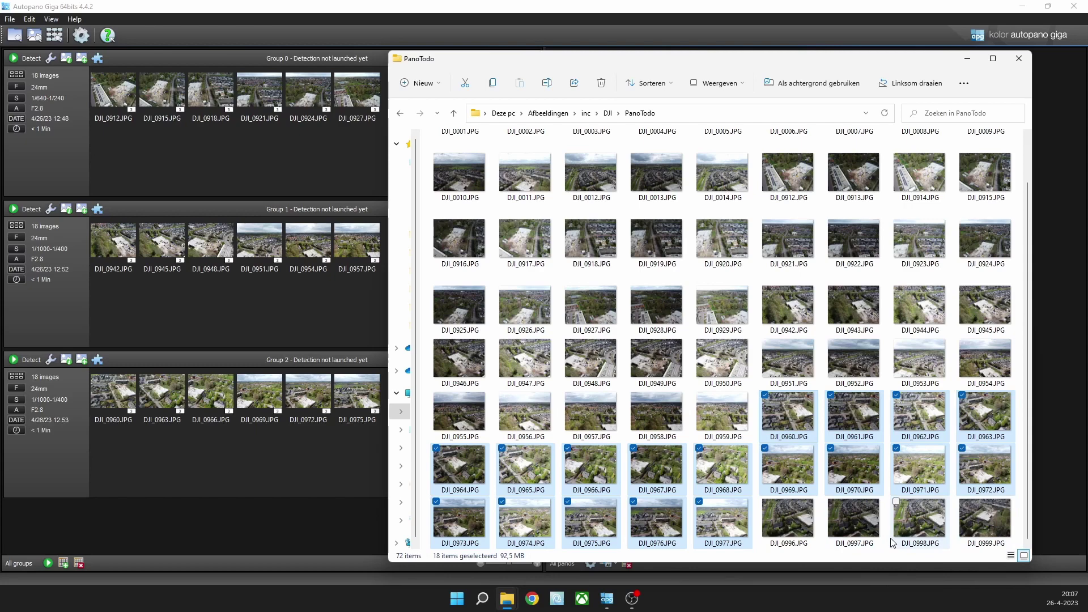
- Add DJI_0996–DJI_0999 plus DJI_0001–DJI_0014 together as Group 3
{"action": "left_click", "coordinate": [788, 519]}
{"action": "left_click", "coordinate": [986, 530], "text": "shift"}
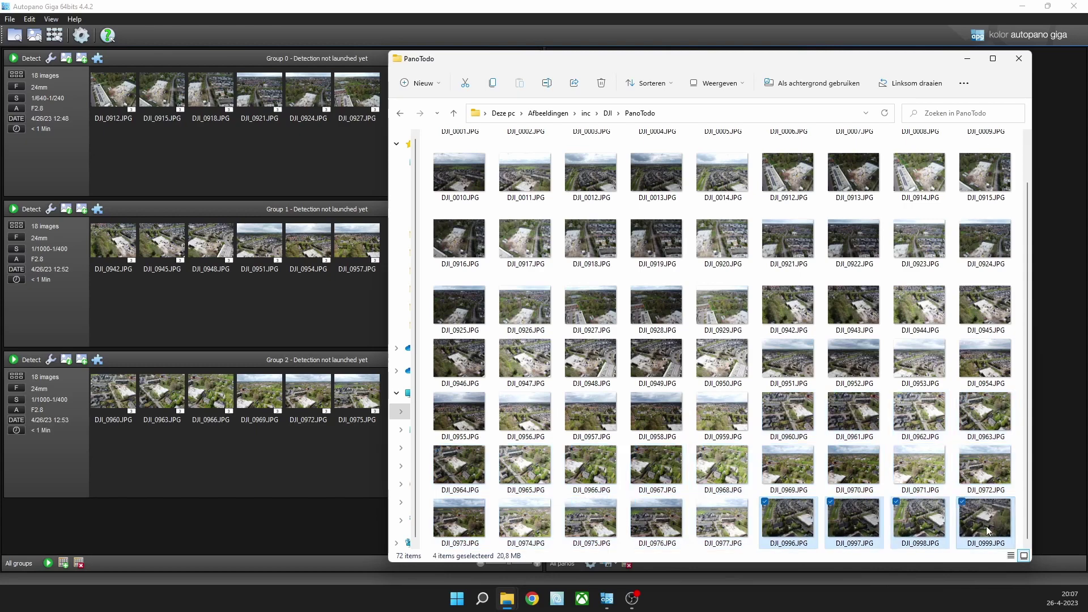
{"action": "scroll", "coordinate": [708, 369], "scroll_direction": "up", "scroll_amount": 1}
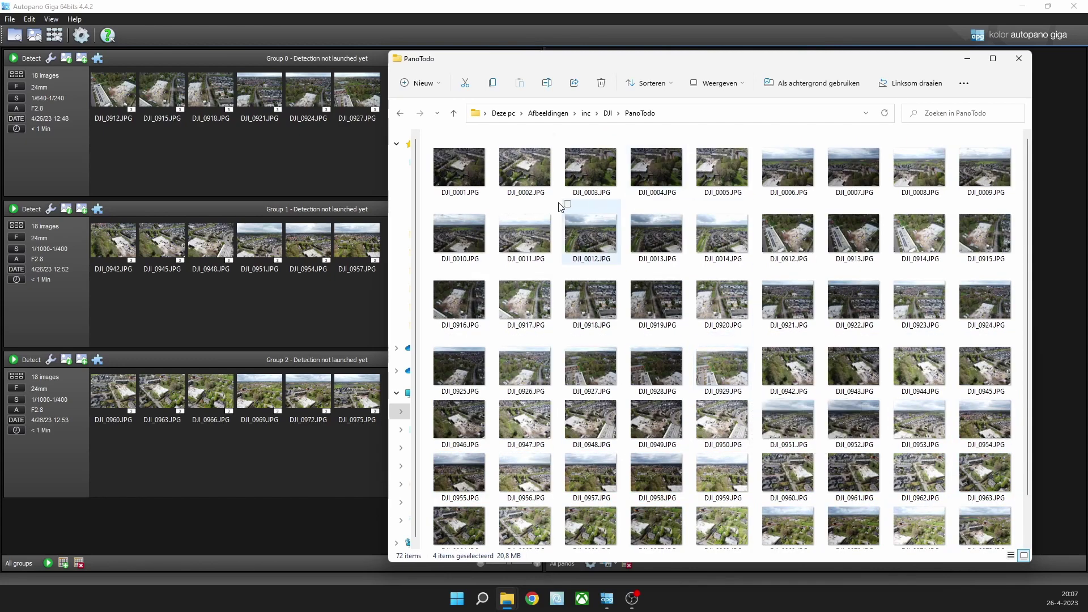
{"action": "left_click", "coordinate": [469, 170], "text": "ctrl"}
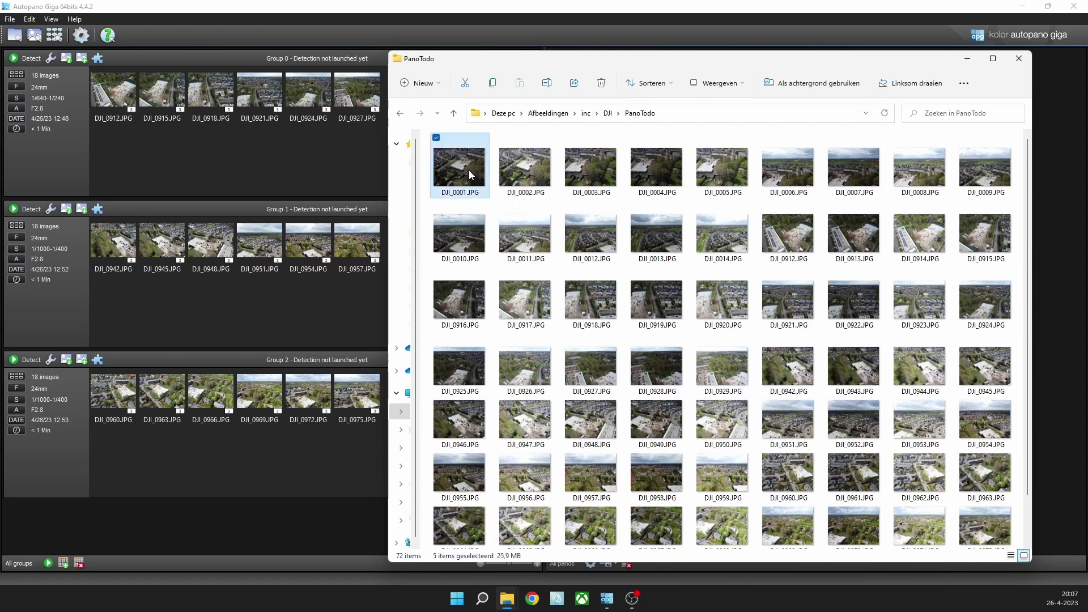
{"action": "left_click", "coordinate": [739, 241], "text": "ctrl+shift"}
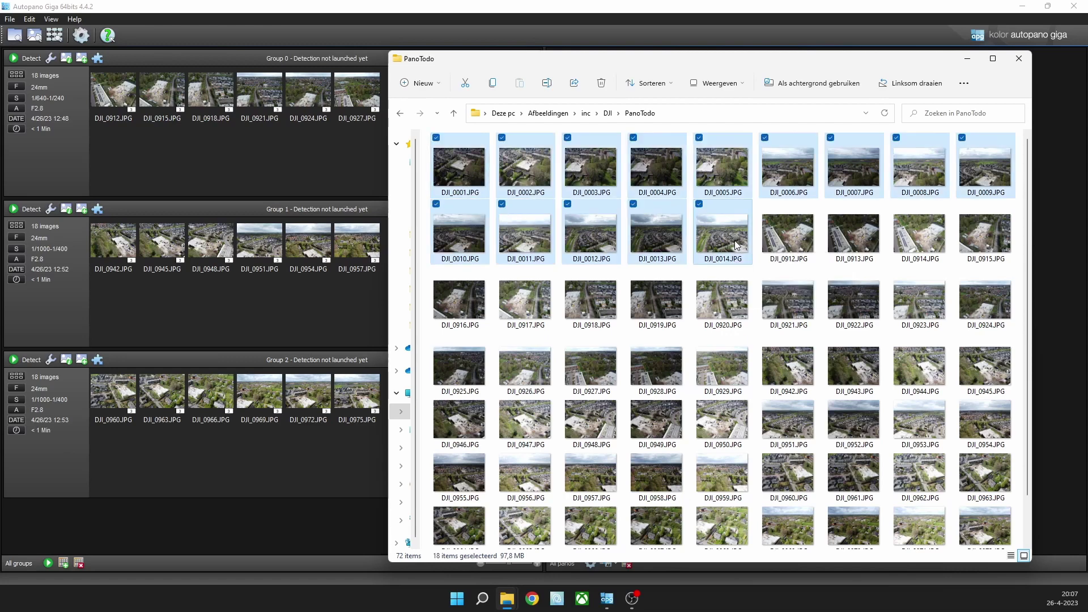
{"action": "left_click_drag", "start_coordinate": [747, 231], "coordinate": [272, 454]}
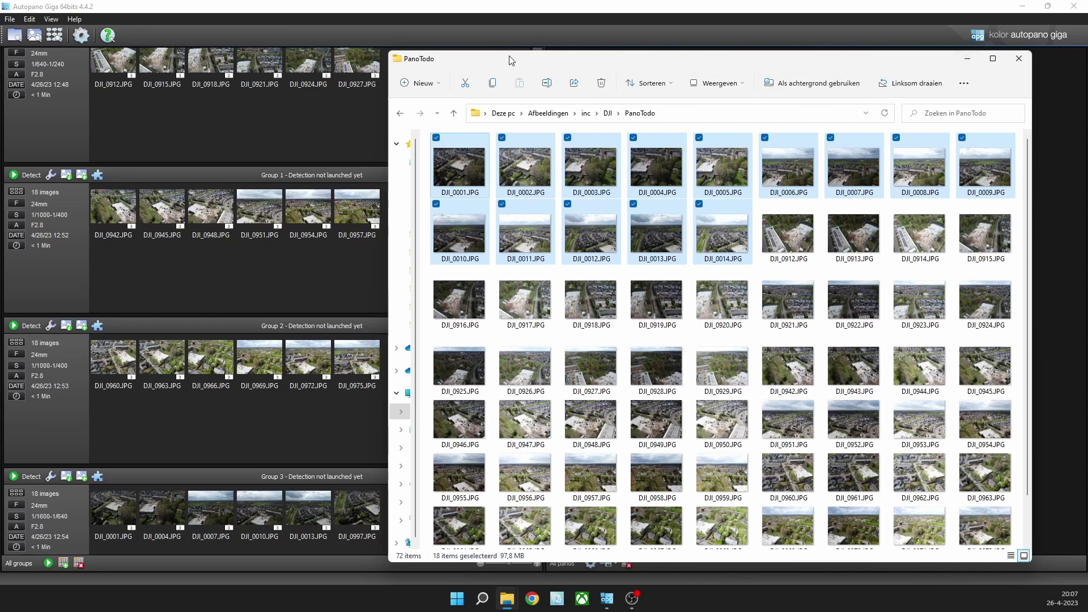
- Run panorama detection on Groups 0, 1, 2 and 3, then scroll back to Group 0's panorama
{"action": "left_click_drag", "start_coordinate": [510, 60], "coordinate": [1087, 63]}
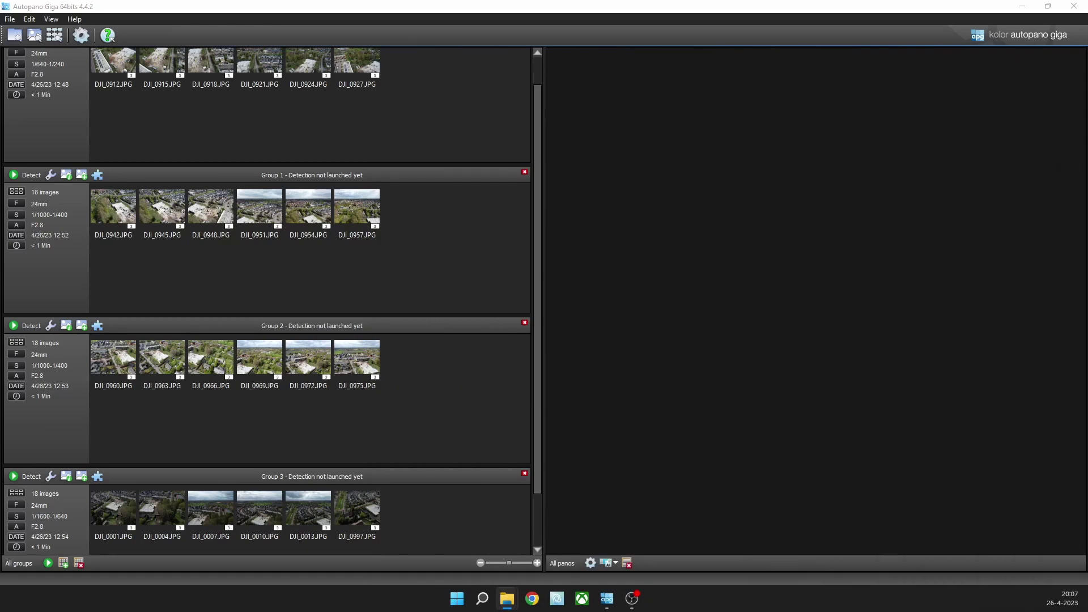
{"action": "scroll", "coordinate": [242, 155], "scroll_direction": "up", "scroll_amount": 1}
{"action": "scroll", "coordinate": [277, 174], "scroll_direction": "down", "scroll_amount": 3}
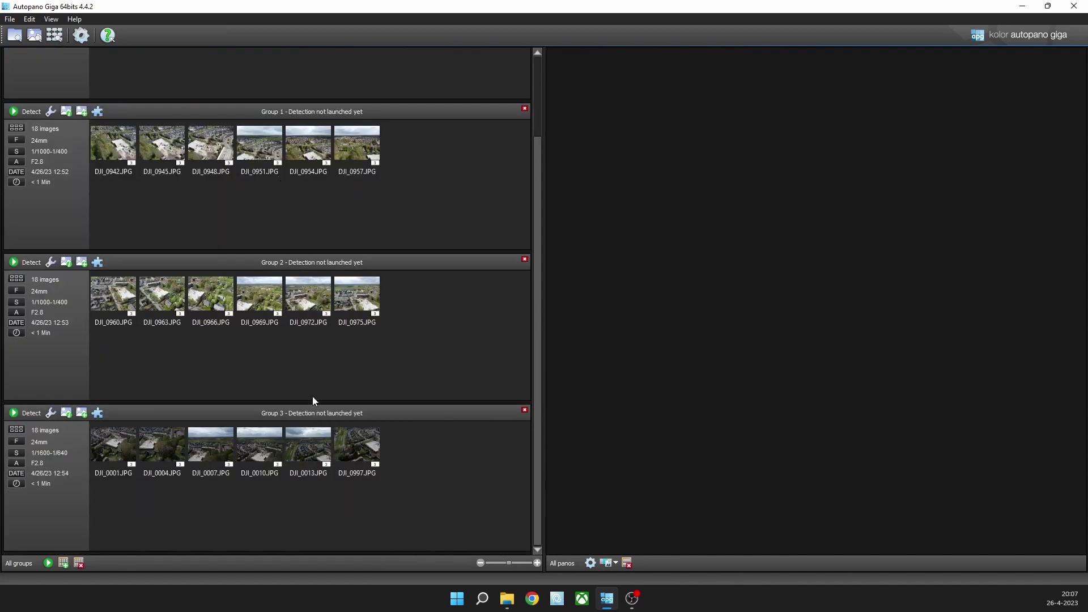
{"action": "scroll", "coordinate": [303, 352], "scroll_direction": "up", "scroll_amount": 3}
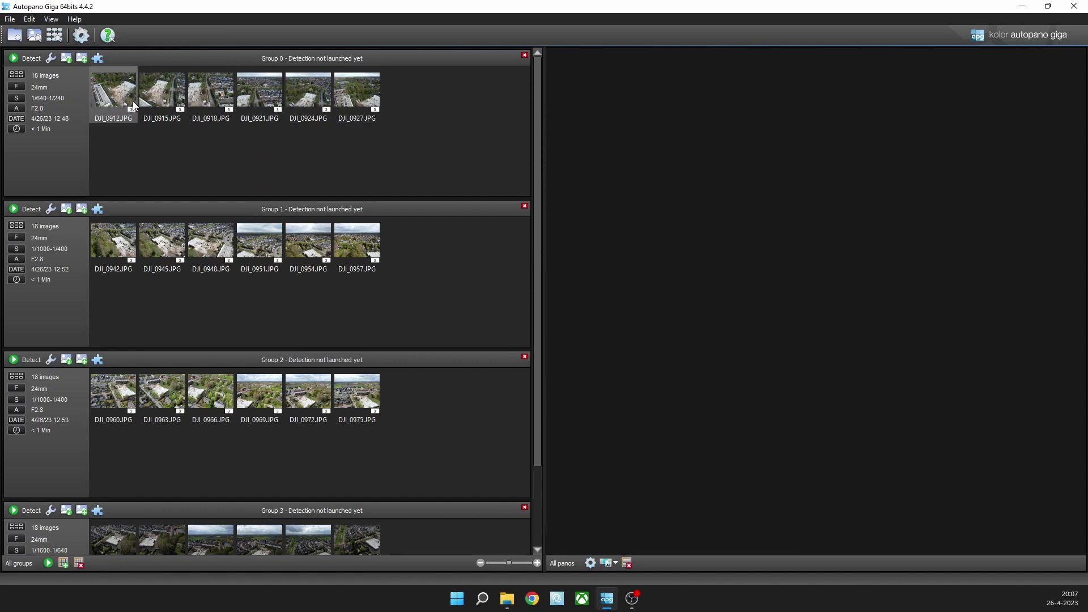
{"action": "left_click", "coordinate": [26, 56]}
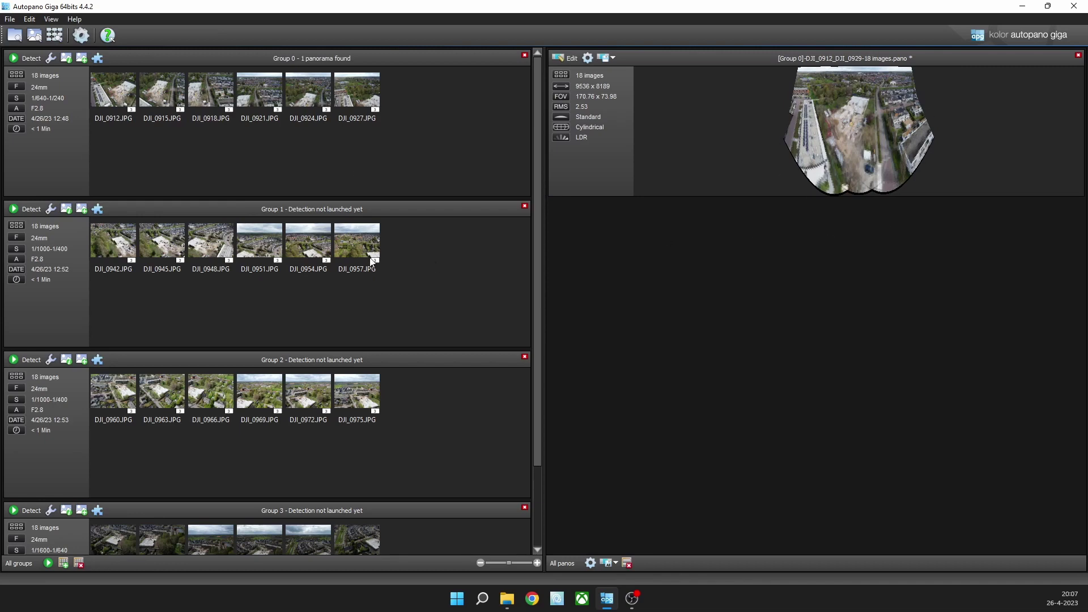
{"action": "left_click", "coordinate": [31, 208]}
{"action": "left_click", "coordinate": [27, 360]}
{"action": "left_click", "coordinate": [30, 512]}
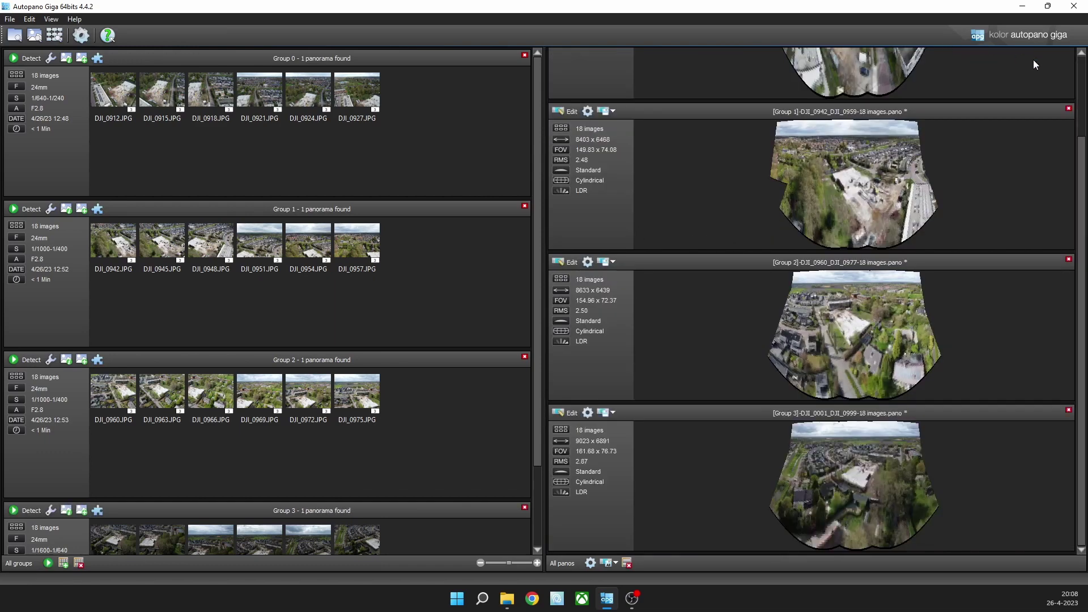
{"action": "scroll", "coordinate": [1084, 77], "scroll_direction": "up", "scroll_amount": 2}
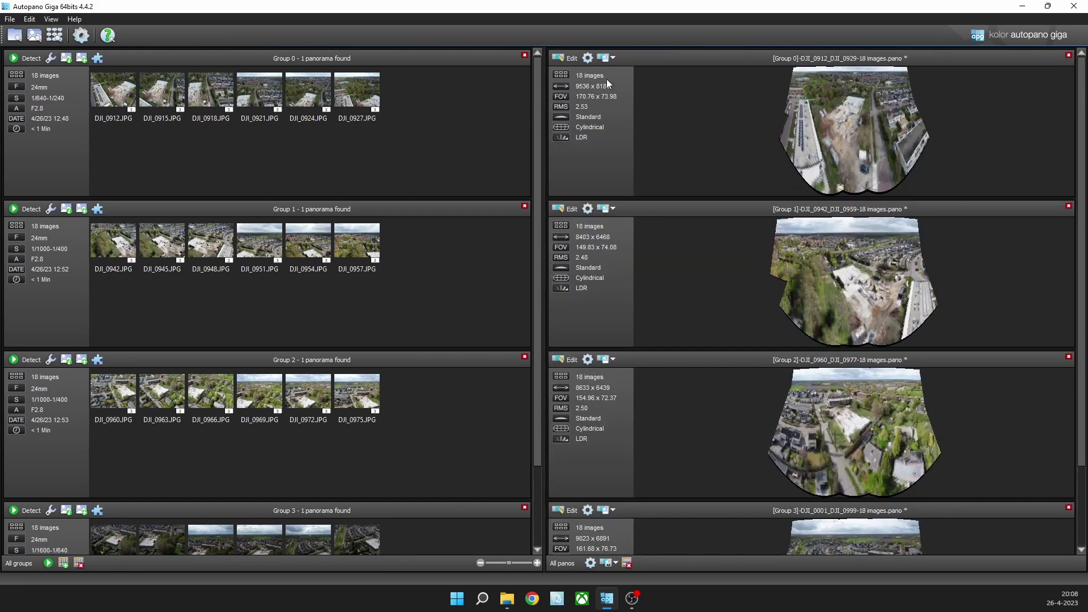
- Open the Group 0 panorama in the editor and display its projection options
{"action": "left_click", "coordinate": [570, 58]}
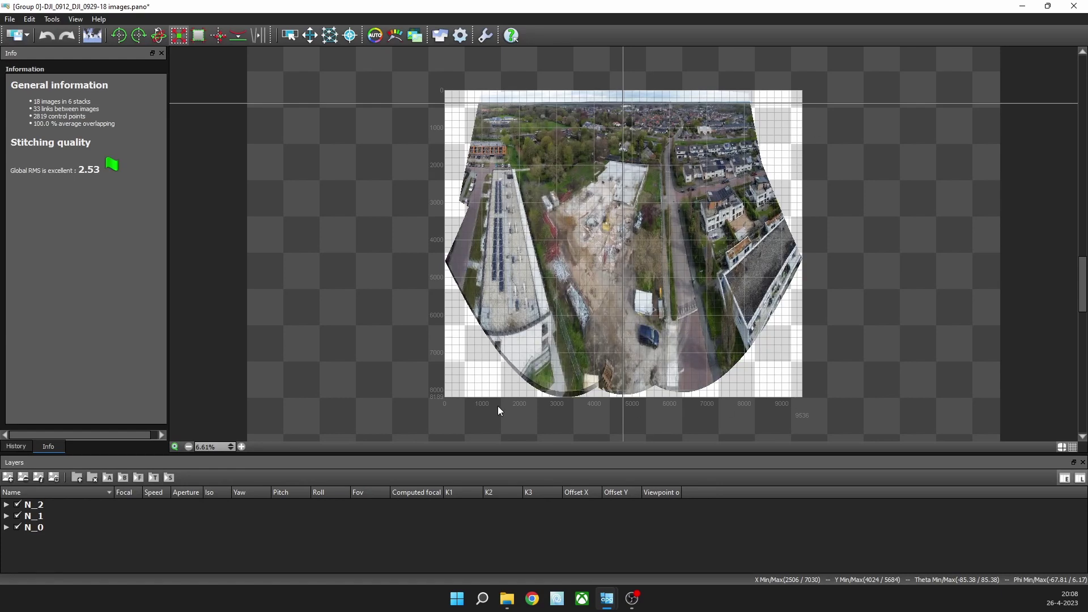
{"action": "left_click", "coordinate": [92, 36]}
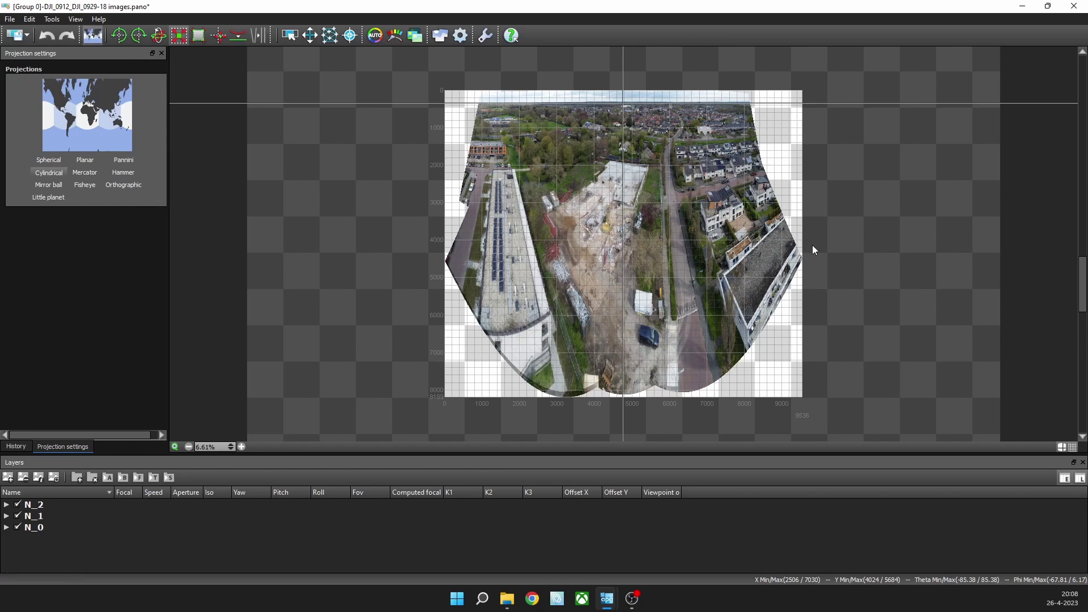
- Apply Little planet projection with Keep horizon on and squeeze raised to 0.32
{"action": "left_click", "coordinate": [60, 199]}
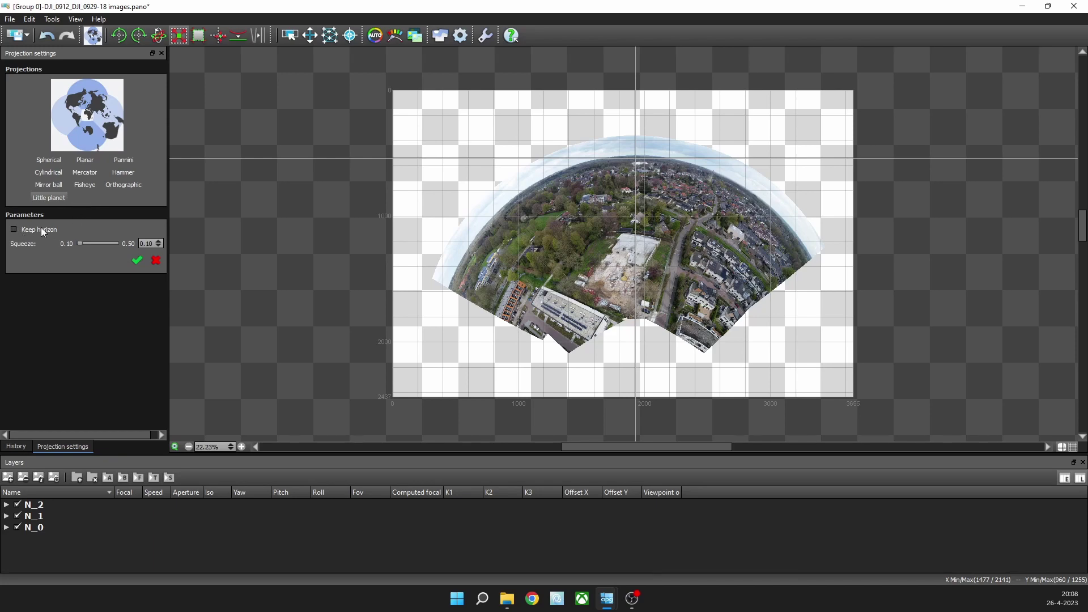
{"action": "left_click", "coordinate": [14, 230]}
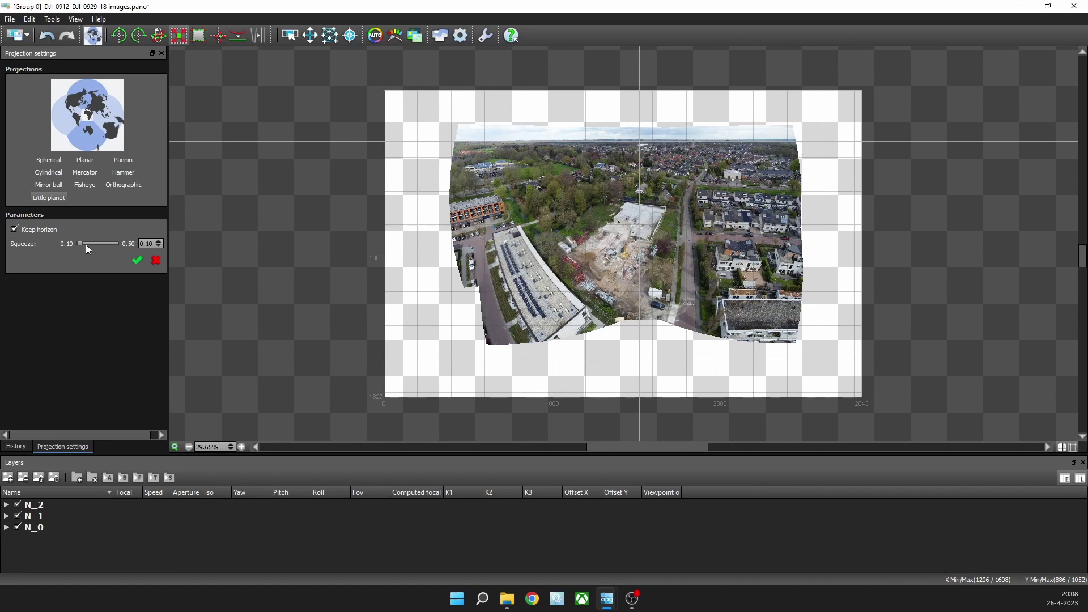
{"action": "left_click_drag", "start_coordinate": [78, 242], "coordinate": [97, 243]}
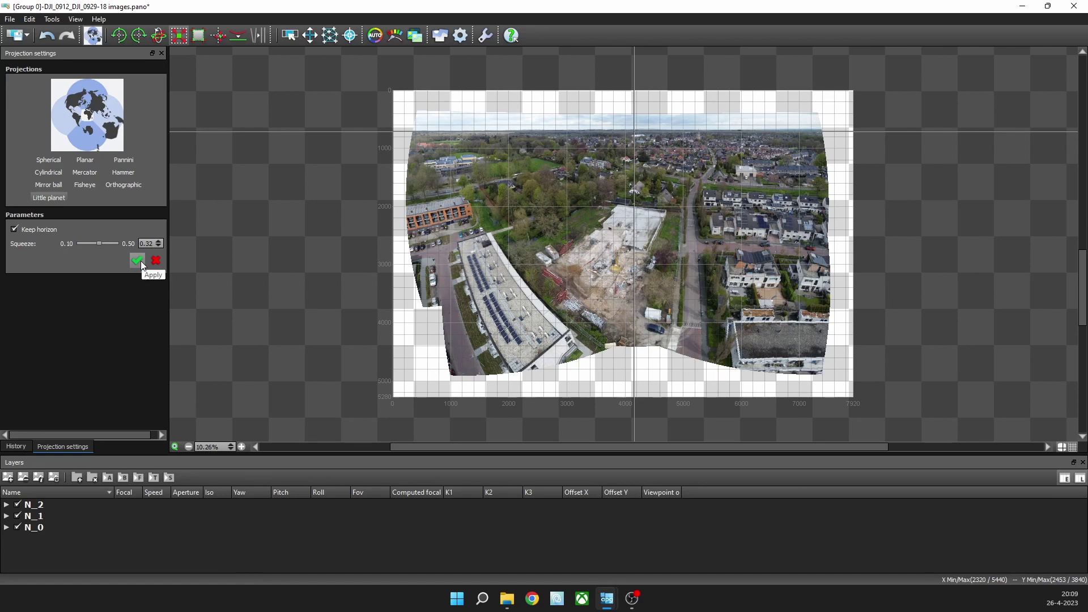
- Crop the panorama to X 0.338–0.656 and Y 0.486–0.682
{"action": "left_click", "coordinate": [205, 40]}
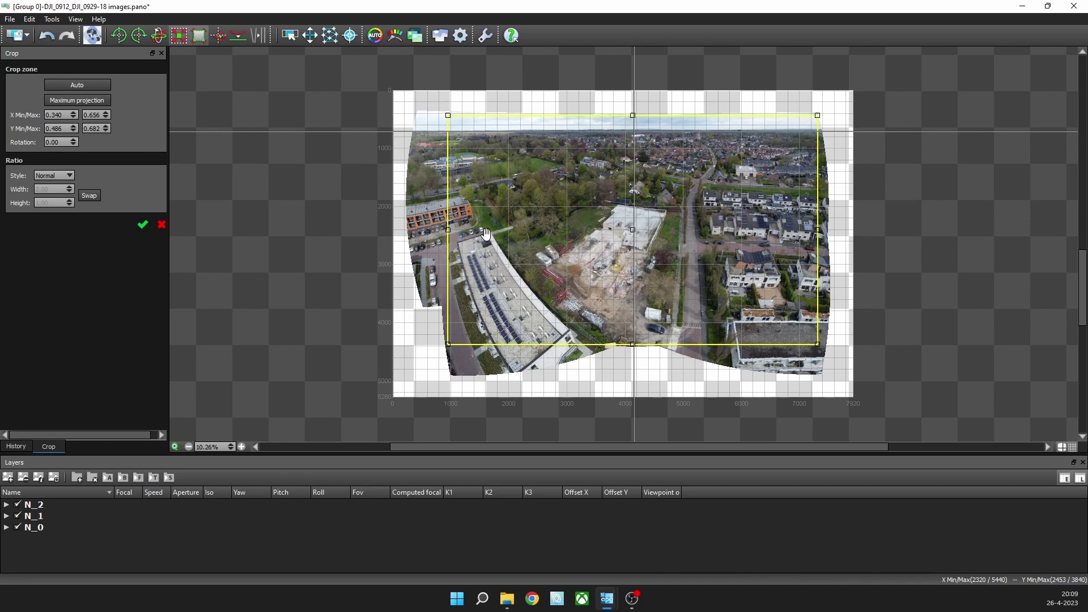
{"action": "left_click_drag", "start_coordinate": [450, 232], "coordinate": [449, 231]}
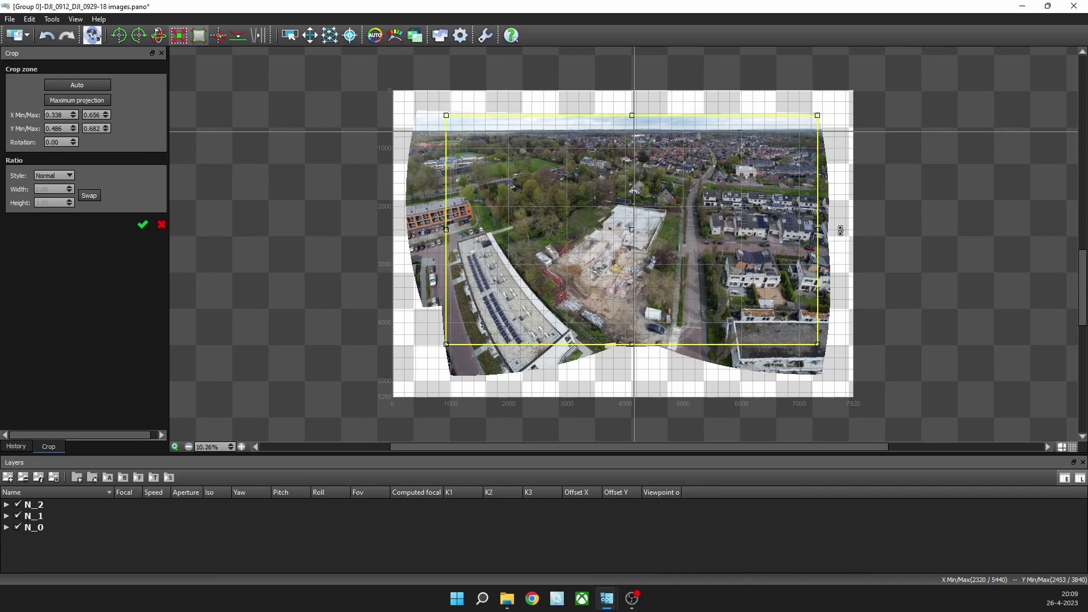
{"action": "left_click", "coordinate": [143, 225]}
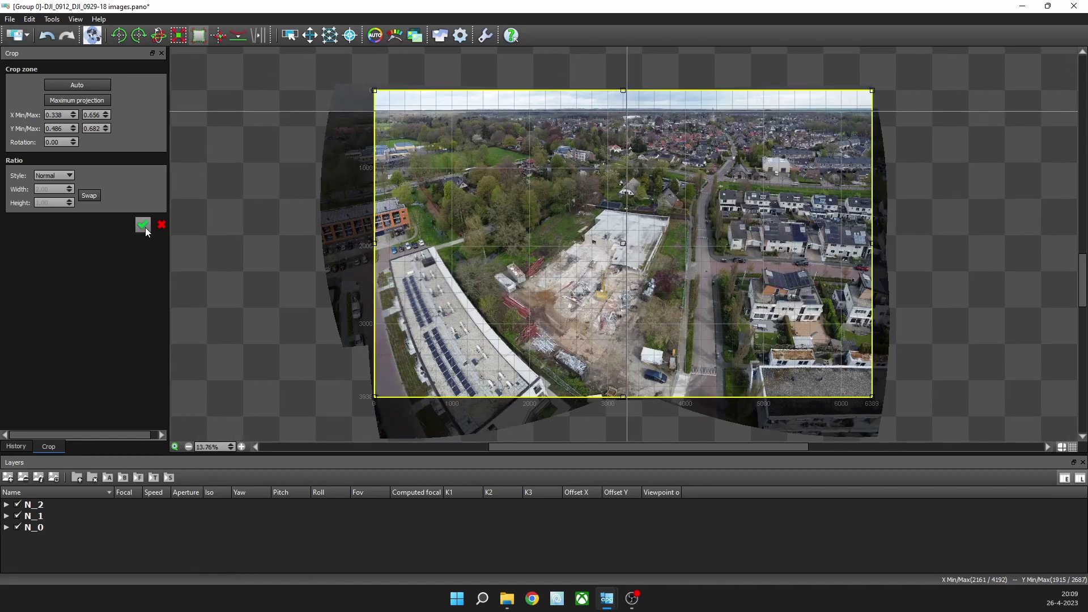
- Open the Render settings and read DJI_0912.JPG's capture time from its file Properties
{"action": "left_click", "coordinate": [464, 36]}
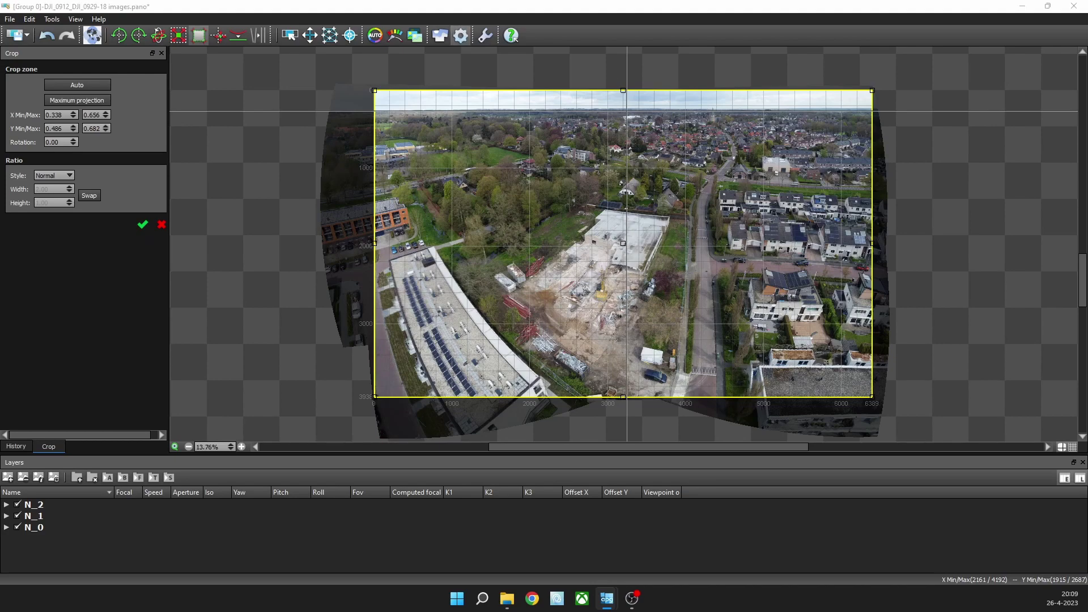
{"action": "left_click_drag", "start_coordinate": [736, 153], "coordinate": [173, 43]}
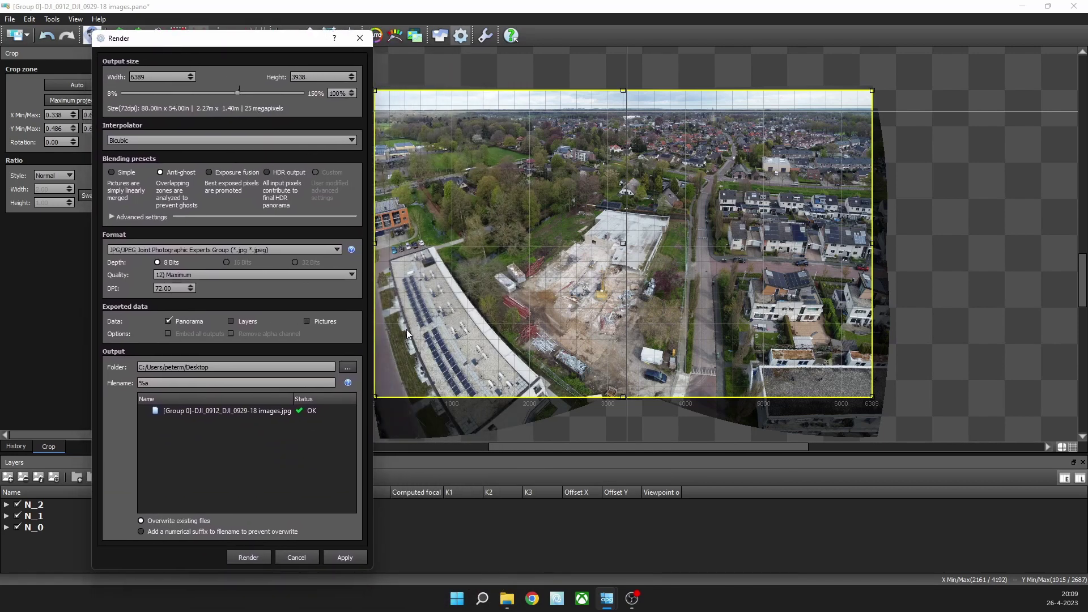
{"action": "left_click", "coordinate": [506, 598]}
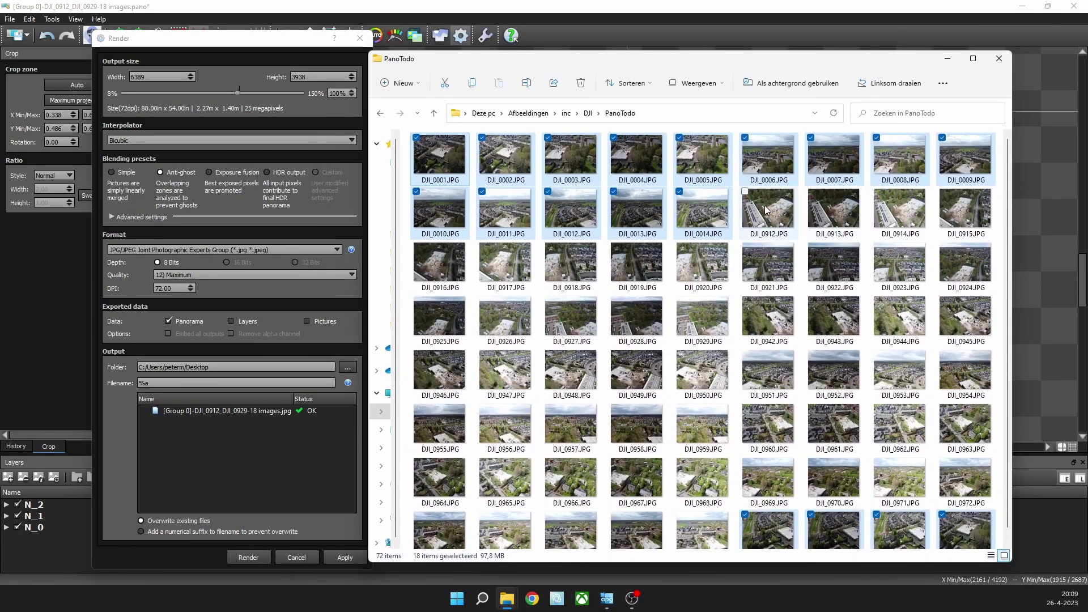
{"action": "left_click", "coordinate": [796, 219]}
{"action": "key", "text": "alt+Return"}
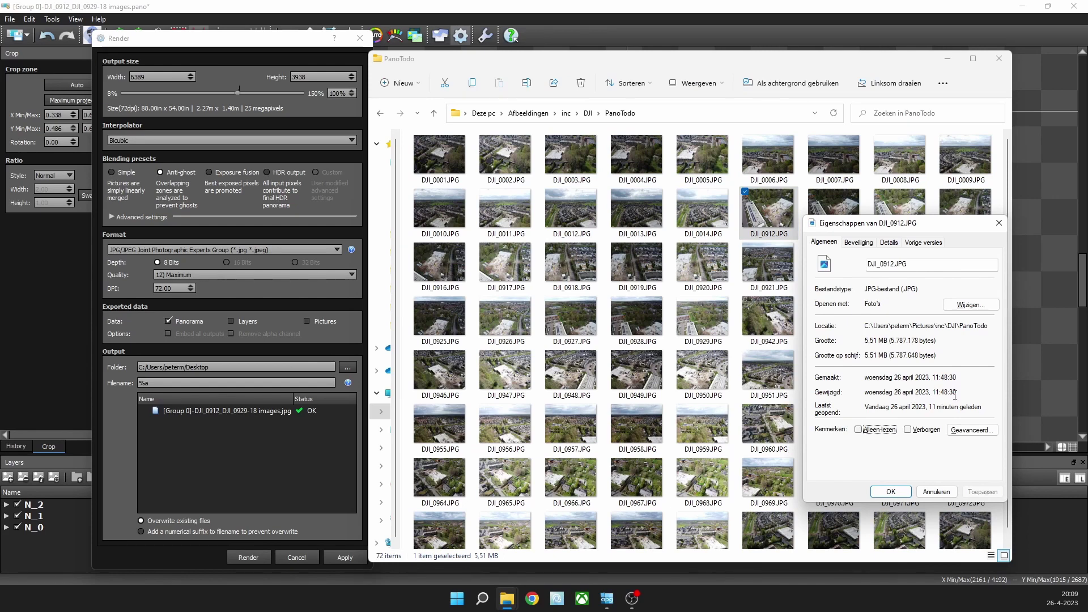
{"action": "left_click", "coordinate": [997, 223]}
- Set the render filename to '20230426_1148 Pano Balders'
{"action": "left_click", "coordinate": [179, 381]}
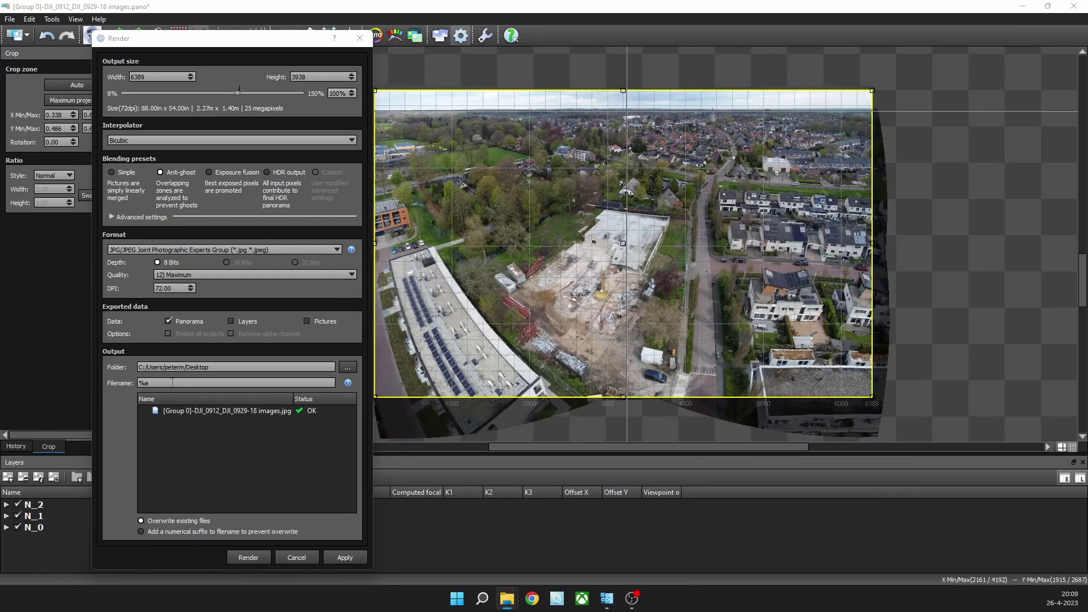
{"action": "double_click", "coordinate": [157, 382]}
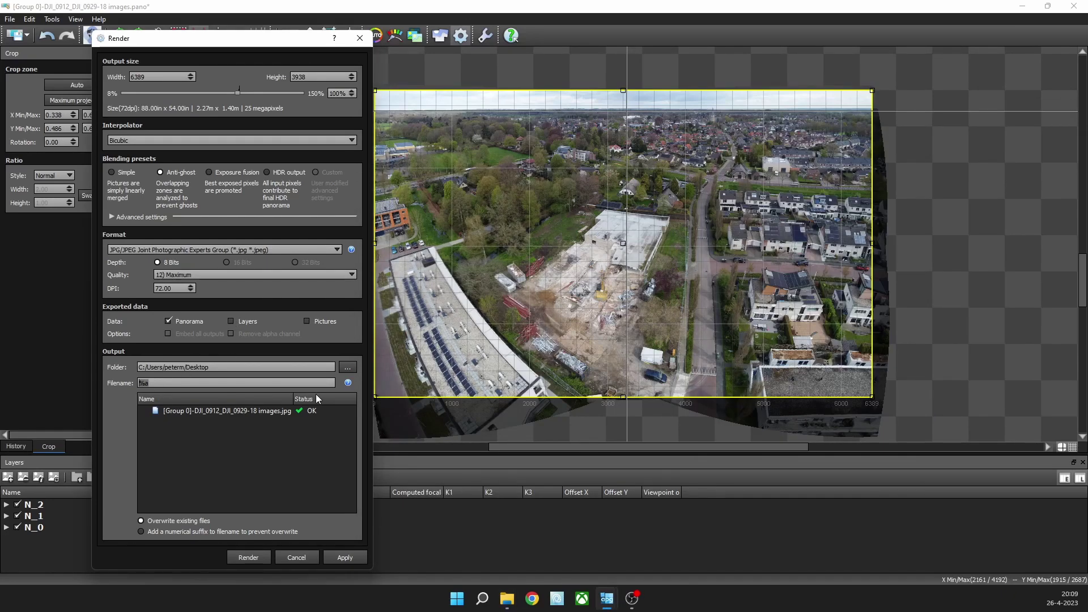
{"action": "type", "text": "20230426"}
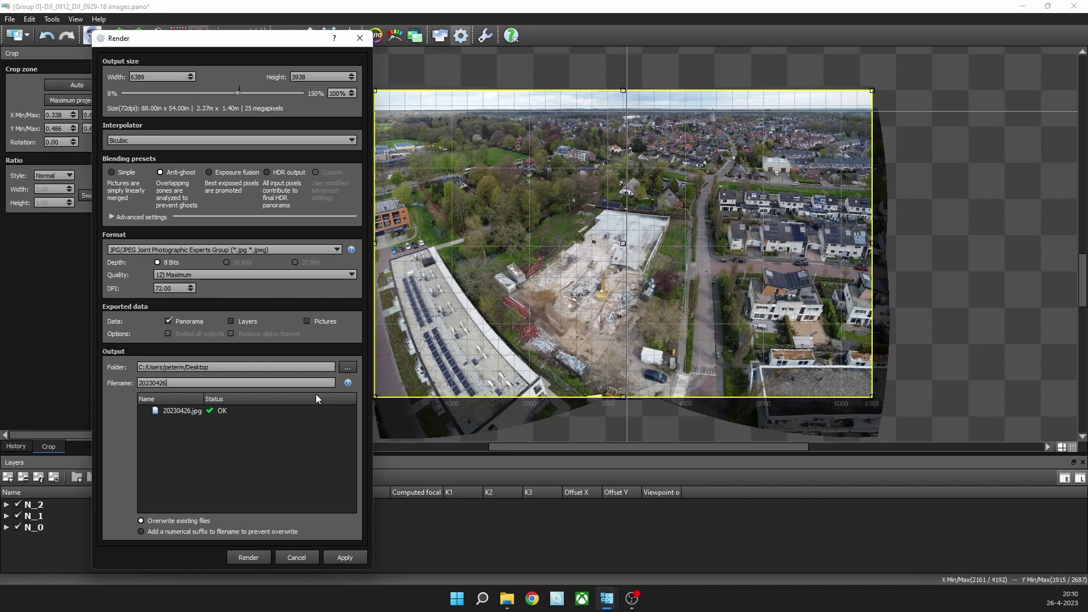
{"action": "type", "text": "_1148 Pano Bal"}
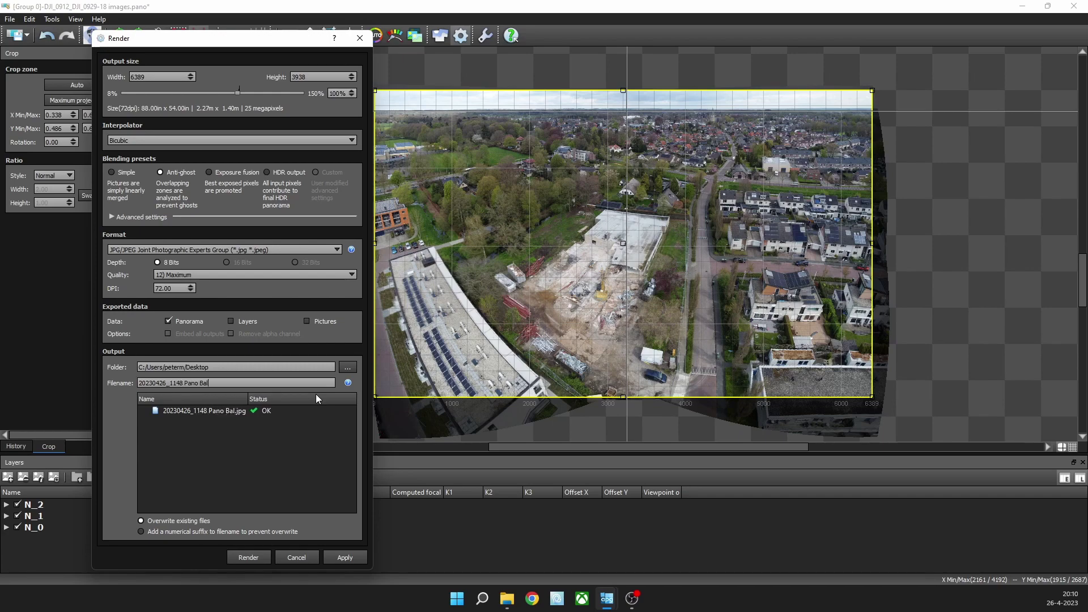
{"action": "type", "text": "ders"}
- Render the exposure layers only, with Layers ticked and Panorama unticked
{"action": "left_click", "coordinate": [231, 321]}
{"action": "left_click", "coordinate": [169, 321]}
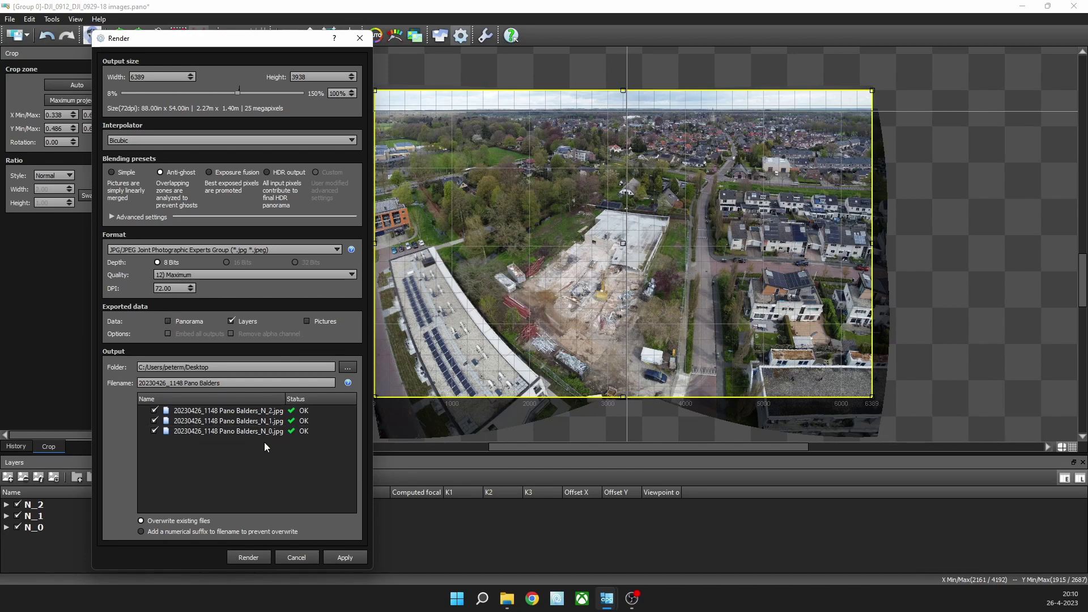
{"action": "left_click", "coordinate": [256, 558]}
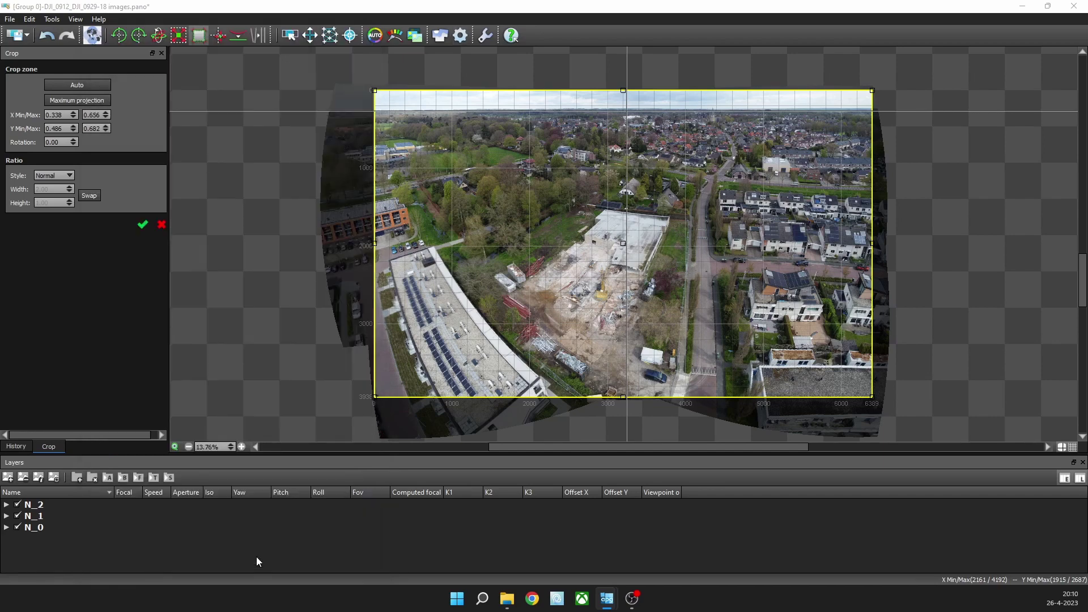
- Follow the batch renderer until the Group 0 layer job completes
{"action": "left_click_drag", "start_coordinate": [470, 146], "coordinate": [311, 148]}
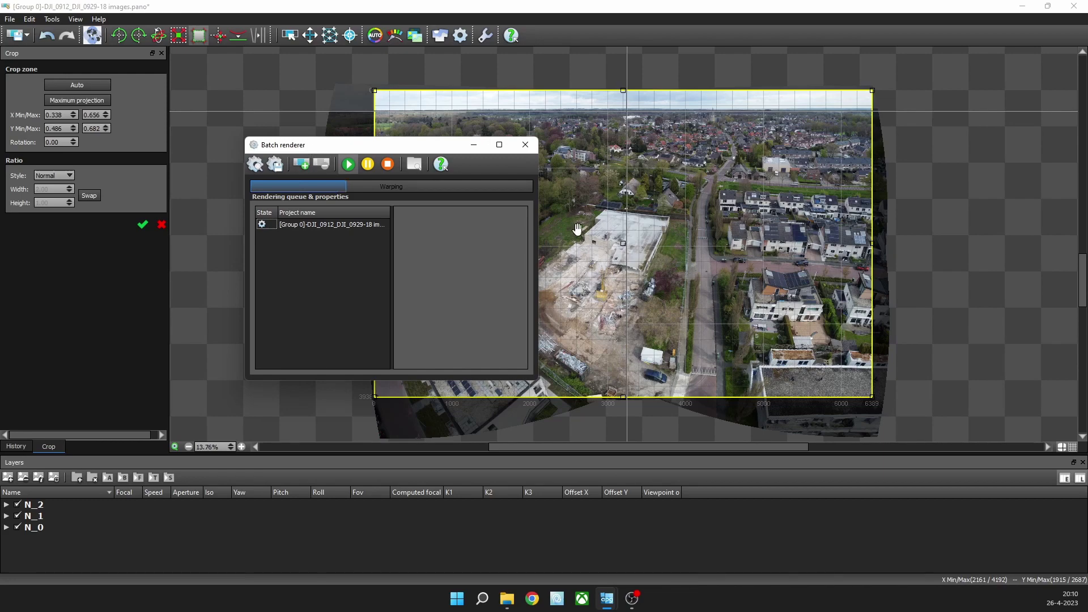
{"action": "left_click", "coordinate": [607, 598]}
{"action": "left_click", "coordinate": [517, 543]}
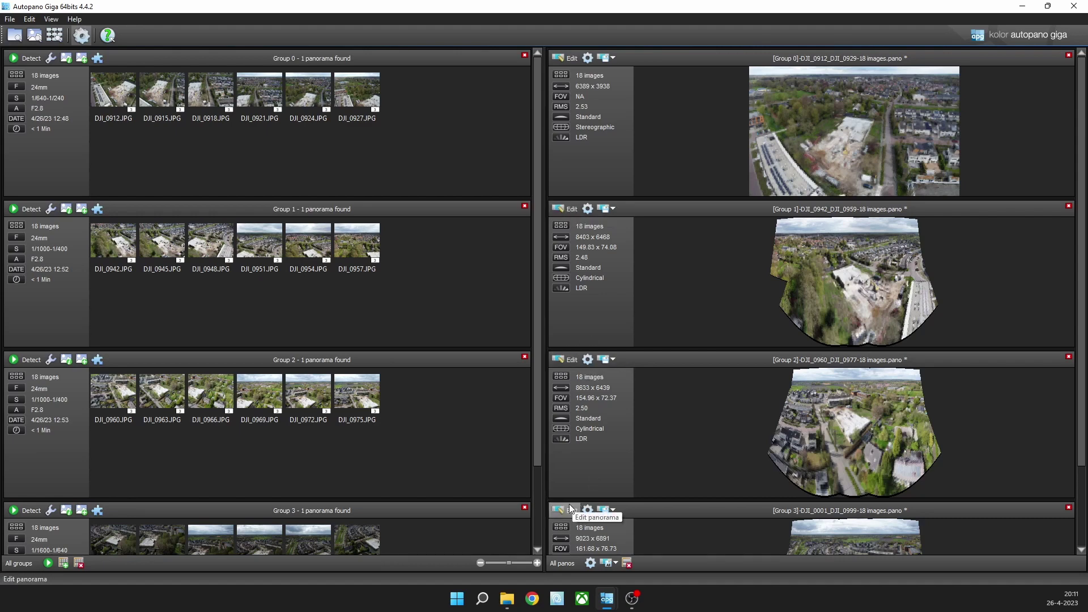
{"action": "mouse_move", "coordinate": [612, 602]}
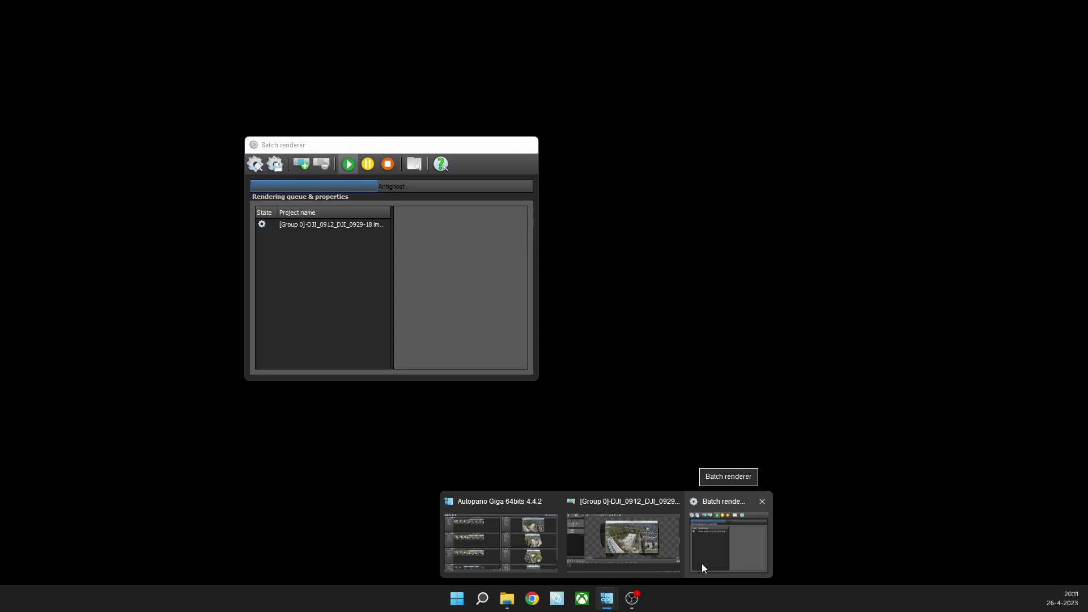
{"action": "left_click", "coordinate": [702, 564]}
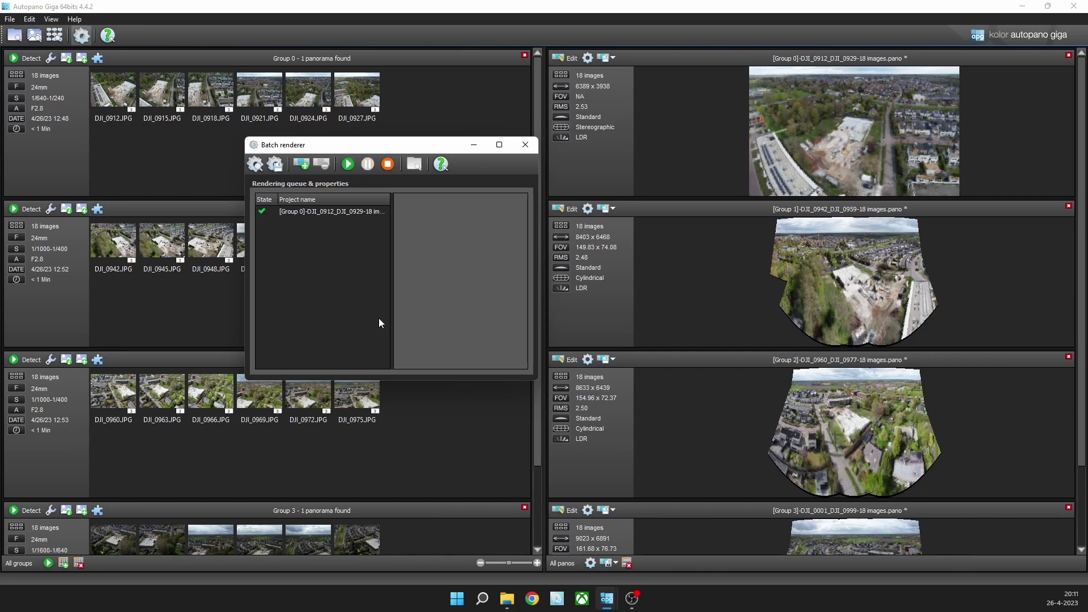
- Open a new File Explorer window and select the Balders_N_0 render on the Desktop
{"action": "mouse_move", "coordinate": [515, 603]}
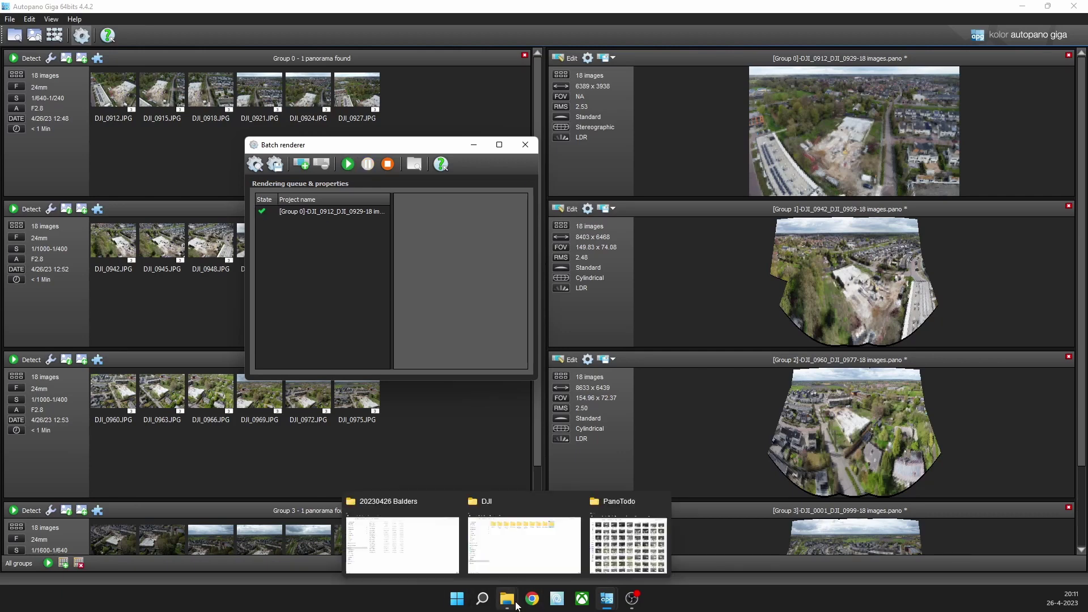
{"action": "middle_click", "coordinate": [516, 605]}
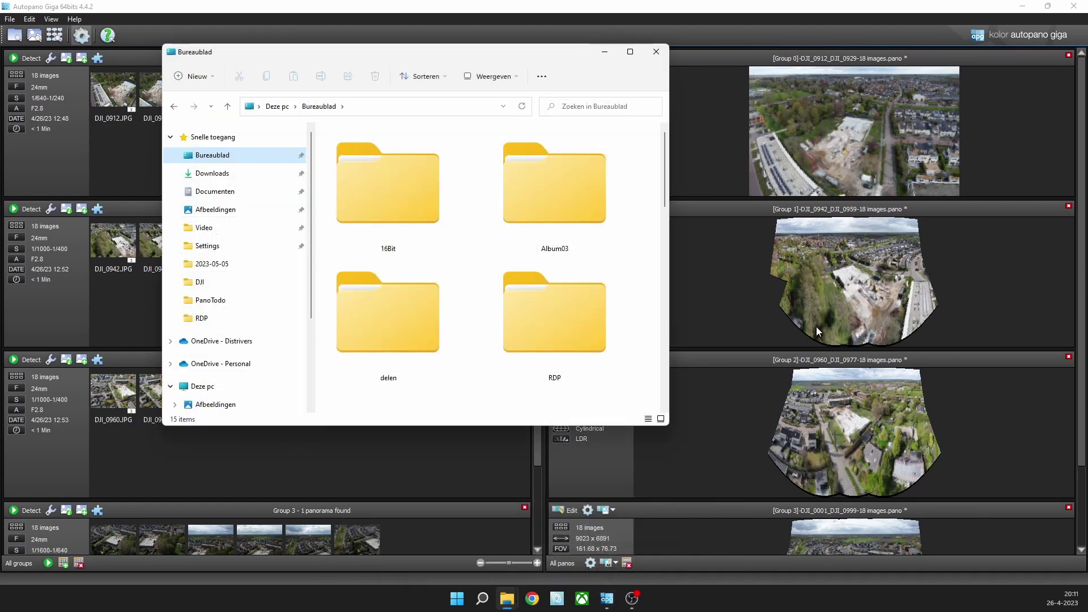
{"action": "left_click_drag", "start_coordinate": [665, 186], "coordinate": [666, 298]}
{"action": "left_click", "coordinate": [553, 208]}
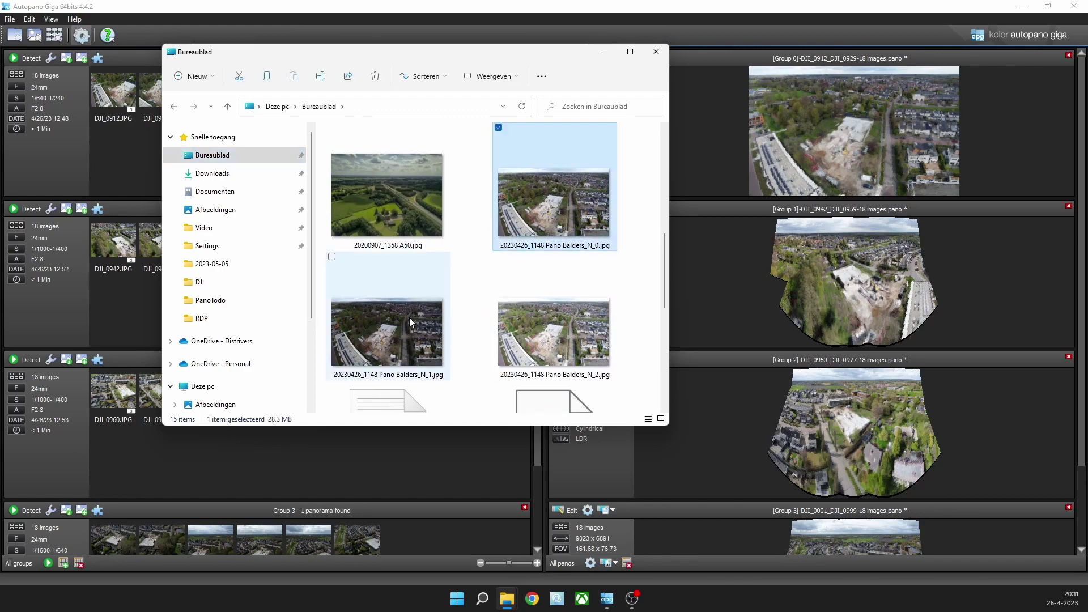
- View Balders_N_0 in Photos and flip between the N_0, N_1 and N_2 exposures to compare them
{"action": "double_click", "coordinate": [553, 214]}
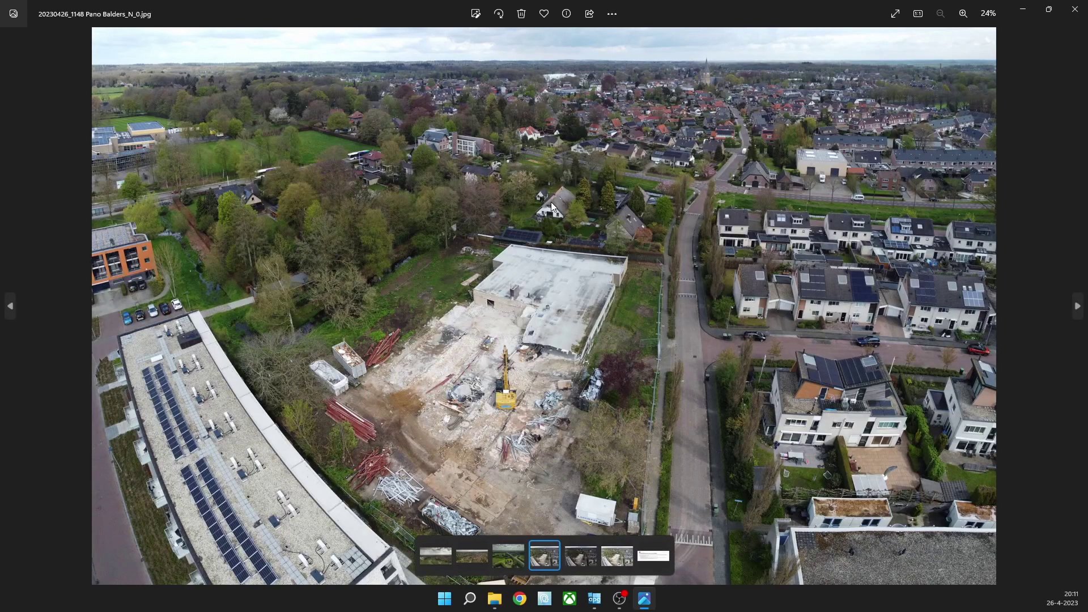
{"action": "key", "text": "Right"}
{"action": "key", "text": "Right"}
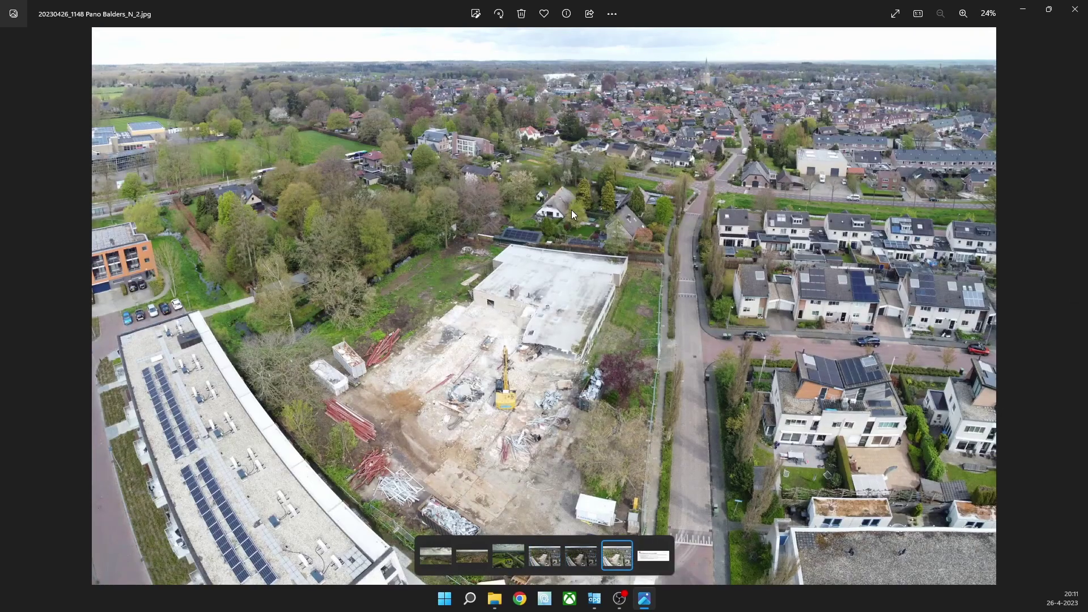
{"action": "key", "text": "Left"}
{"action": "key", "text": "Right"}
{"action": "key", "text": "Left"}
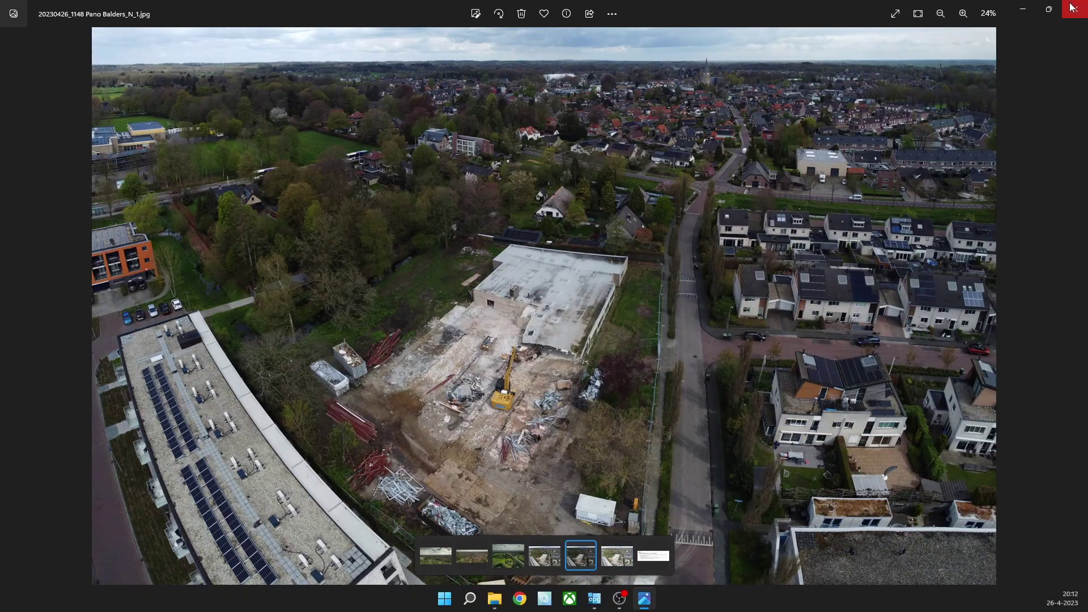
- Close the photo viewer and start Affinity Photo 2 from a Start menu search for 'aff'
{"action": "left_click", "coordinate": [1076, 9]}
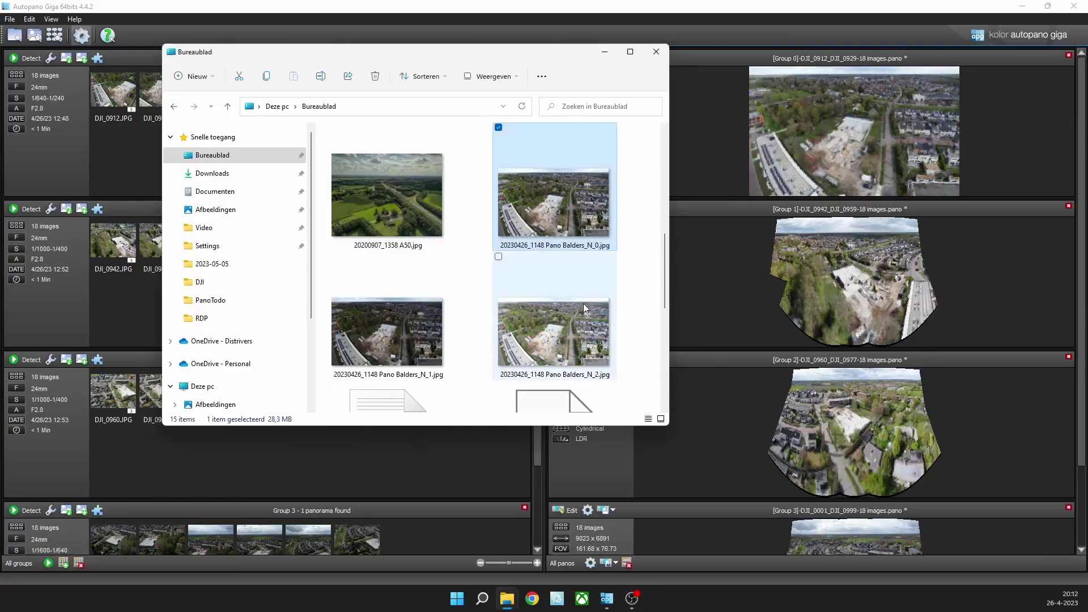
{"action": "left_click", "coordinate": [457, 599]}
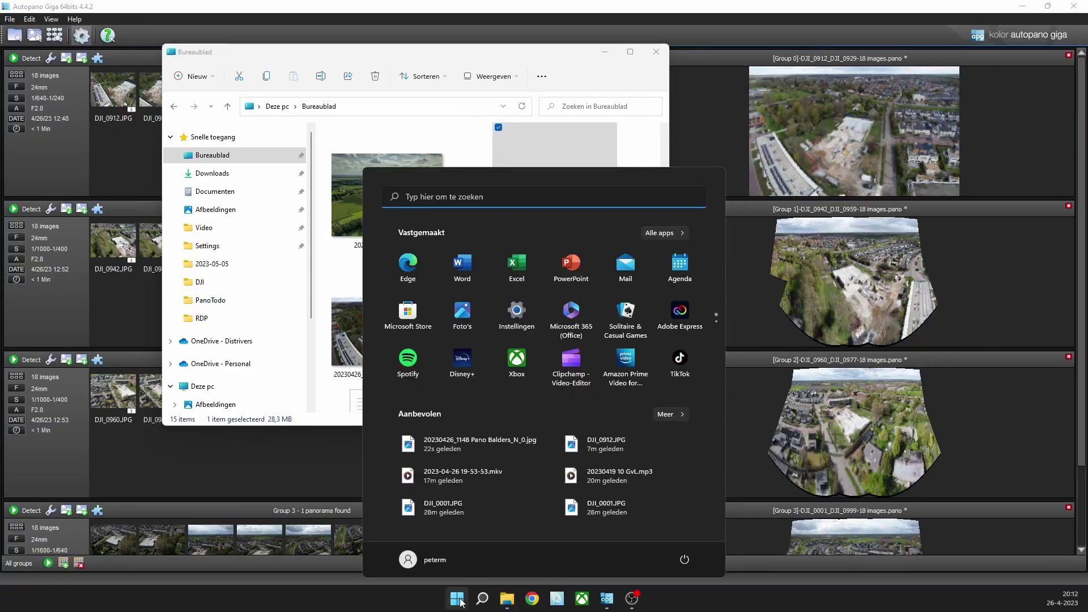
{"action": "type", "text": "affinity Photo 2"}
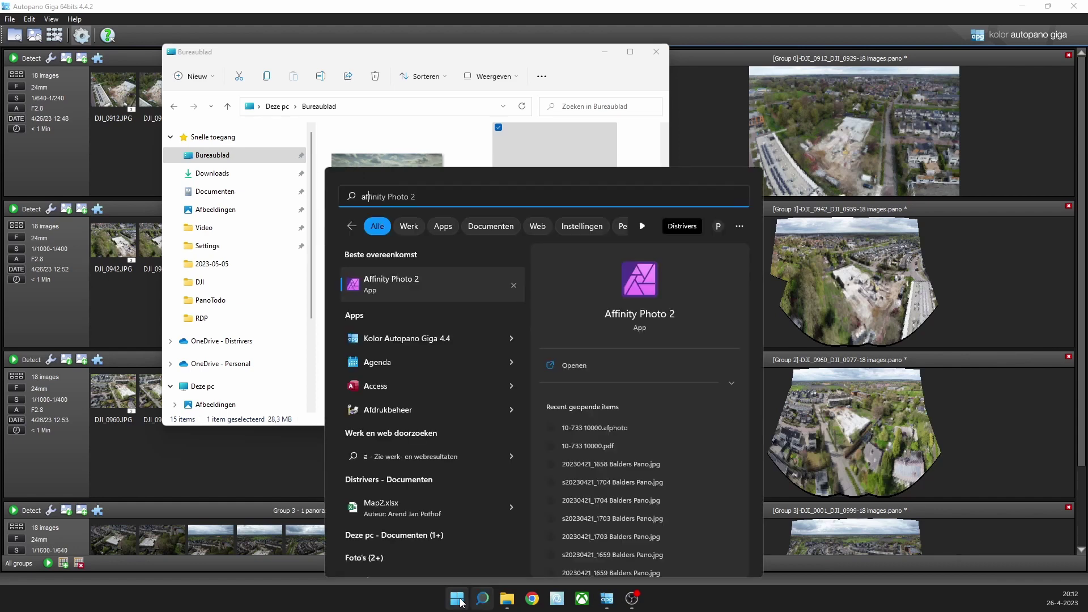
{"action": "left_click", "coordinate": [406, 296]}
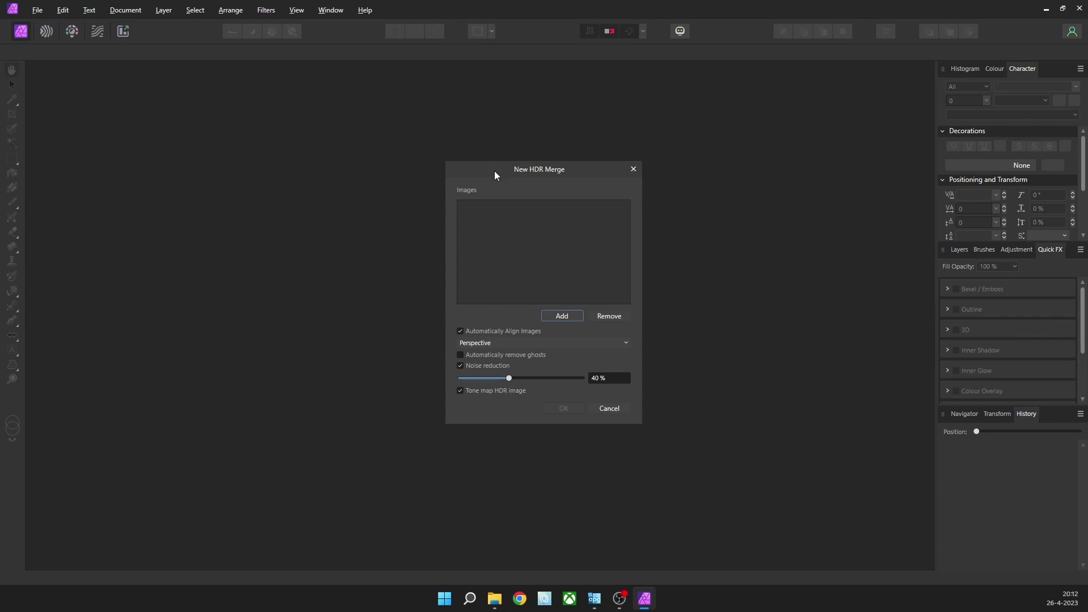
- Enable automatic ghost removal and HDR-merge Balders_N_0 through N_2 from the desktop folder
{"action": "left_click_drag", "start_coordinate": [494, 172], "coordinate": [464, 156]}
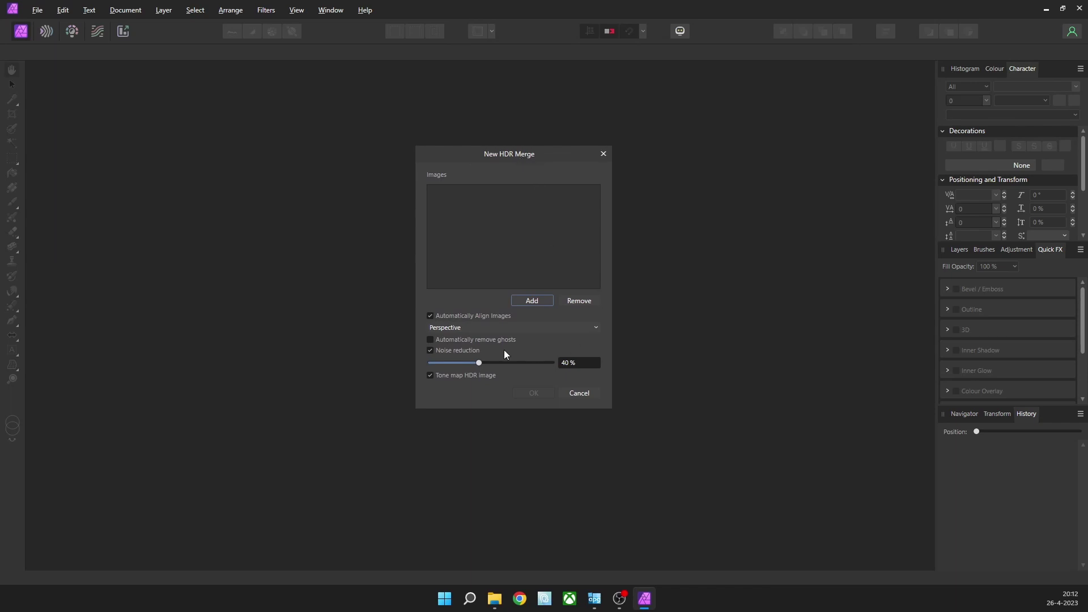
{"action": "left_click", "coordinate": [432, 340]}
{"action": "left_click", "coordinate": [532, 301]}
{"action": "left_click", "coordinate": [502, 250]}
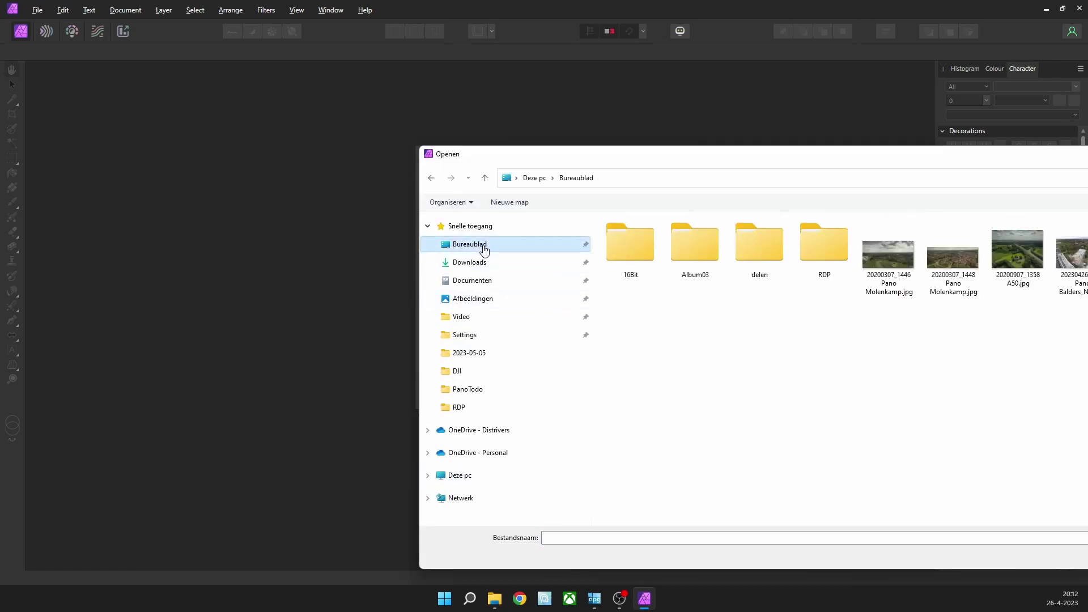
{"action": "left_click", "coordinate": [852, 257]}
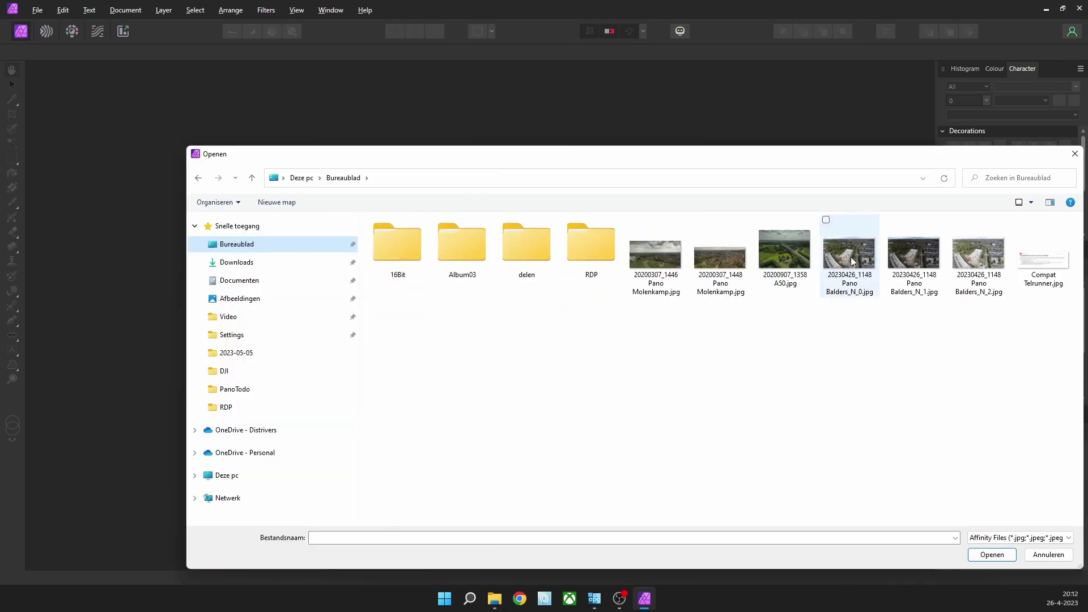
{"action": "left_click", "coordinate": [997, 263], "text": "shift"}
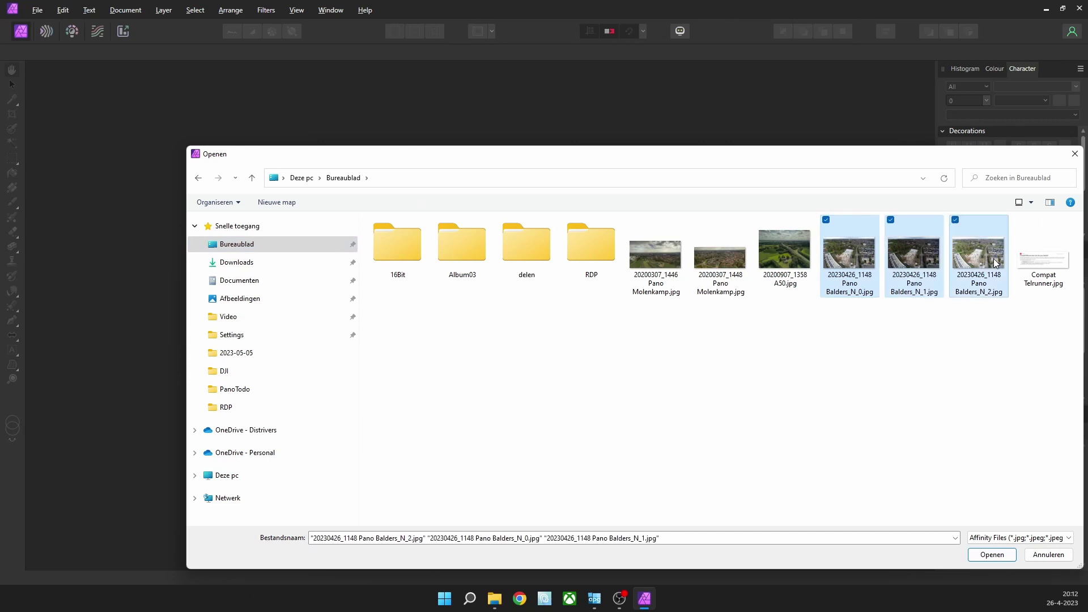
{"action": "left_click", "coordinate": [992, 555]}
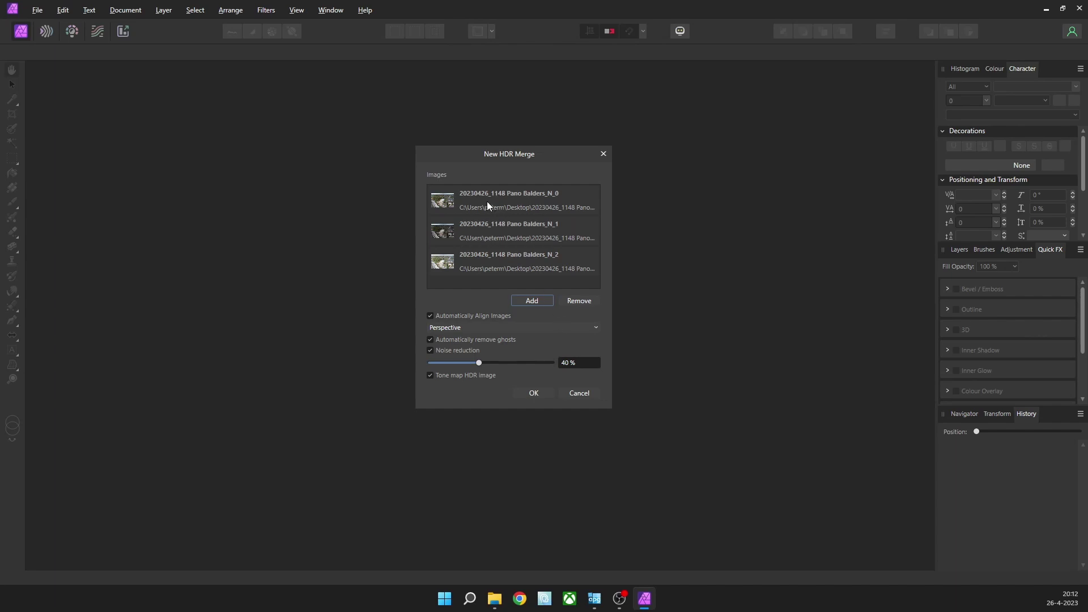
{"action": "left_click", "coordinate": [541, 393]}
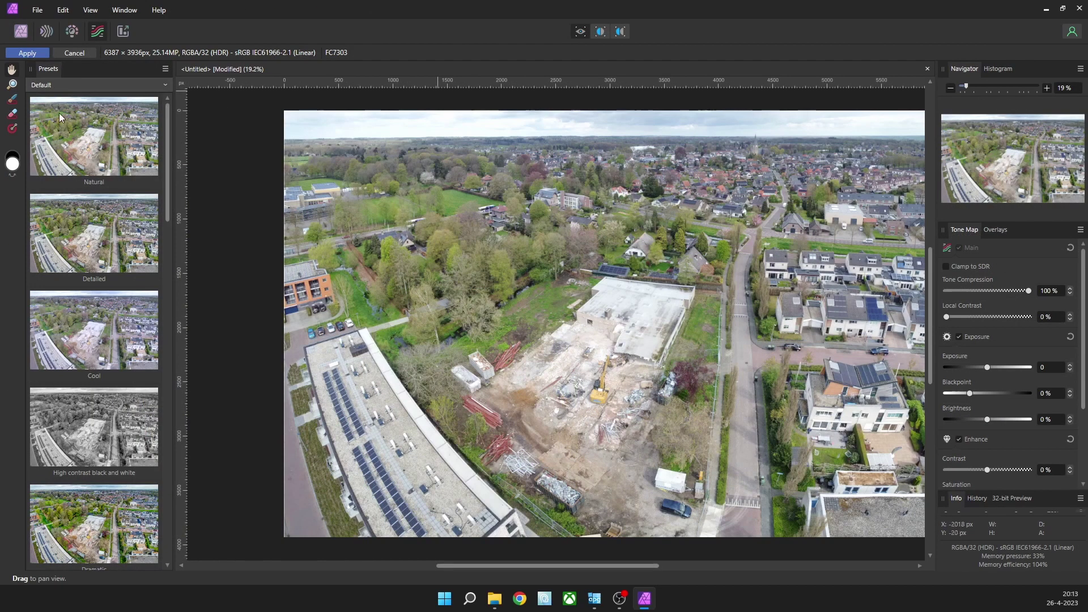
- Compare the MiniAutumn, NikonSimple2a and MiniAutumn2 tone-map presets, then choose TestAEB
{"action": "left_click_drag", "start_coordinate": [167, 150], "coordinate": [162, 503]}
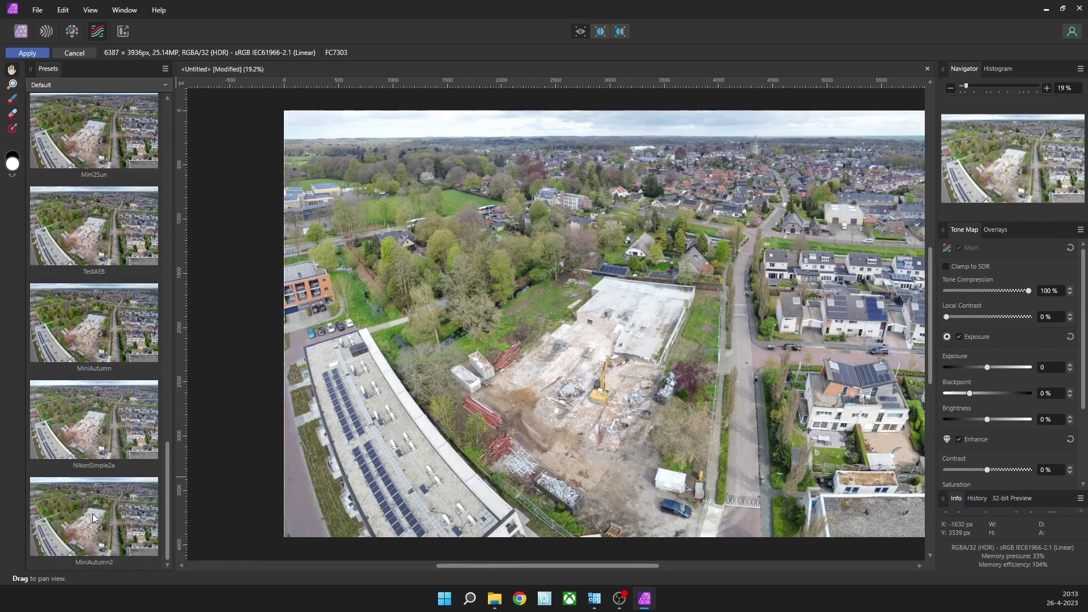
{"action": "left_click", "coordinate": [98, 340]}
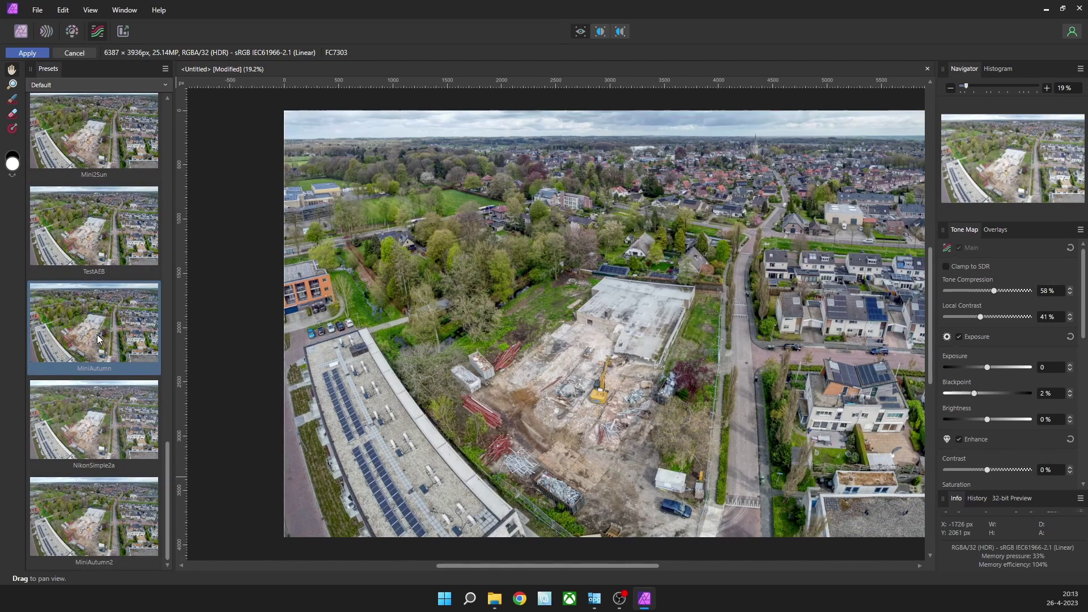
{"action": "left_click", "coordinate": [91, 429]}
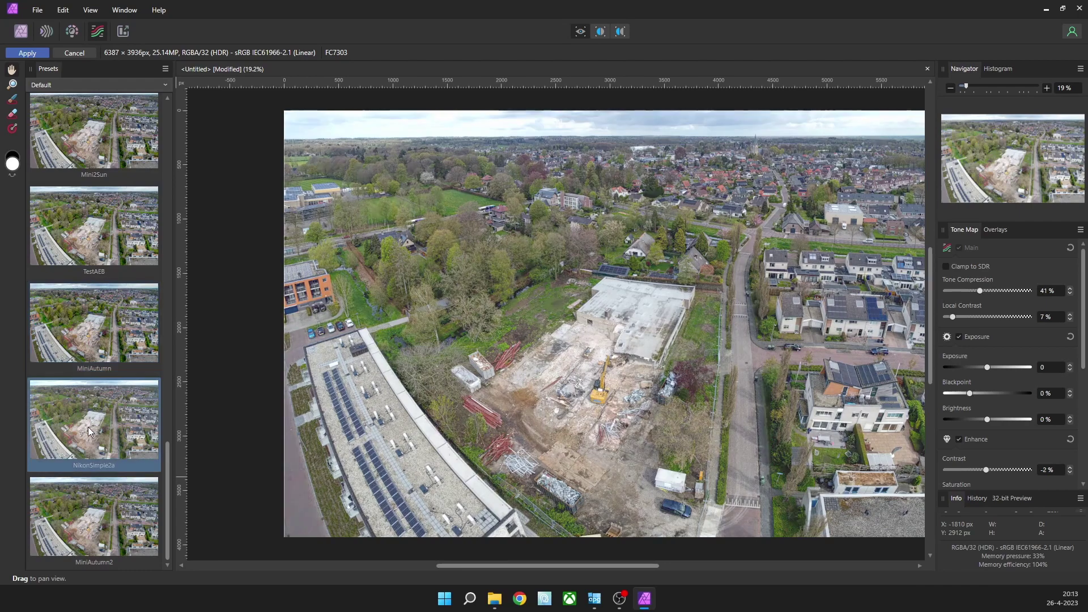
{"action": "left_click", "coordinate": [97, 328]}
{"action": "left_click", "coordinate": [111, 505]}
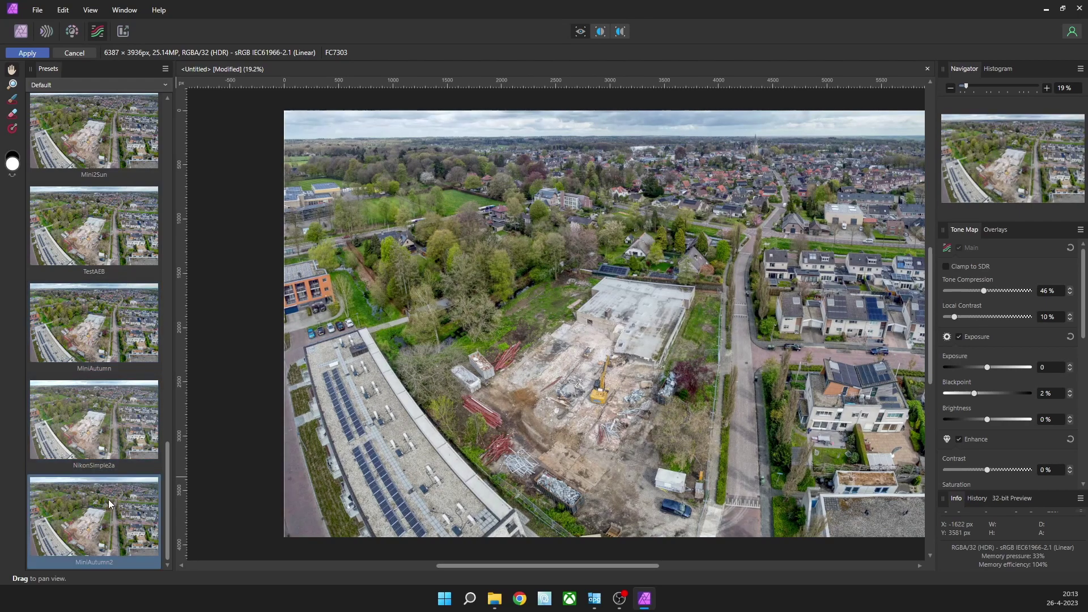
{"action": "left_click", "coordinate": [93, 226]}
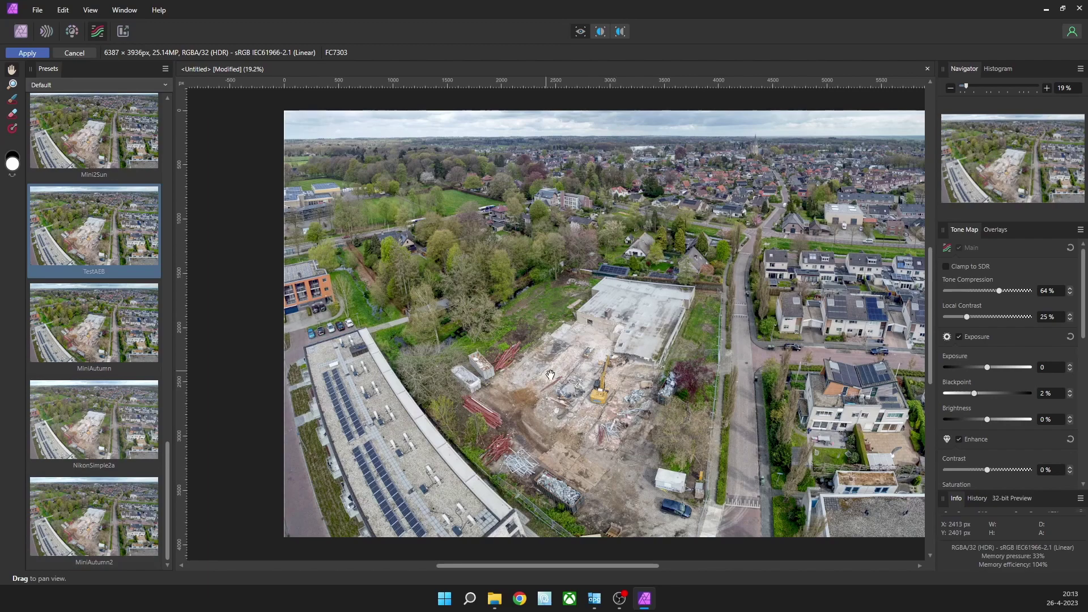
- Zoom in and pan across the TestAEB-mapped panorama to inspect detail, then zoom back out
{"action": "scroll", "coordinate": [544, 438], "scroll_direction": "up", "scroll_amount": 5}
{"action": "left_click_drag", "start_coordinate": [582, 421], "coordinate": [412, 389]}
{"action": "left_click_drag", "start_coordinate": [606, 449], "coordinate": [437, 377]}
{"action": "left_click_drag", "start_coordinate": [760, 267], "coordinate": [539, 400]}
{"action": "scroll", "coordinate": [624, 268], "scroll_direction": "down", "scroll_amount": 5}
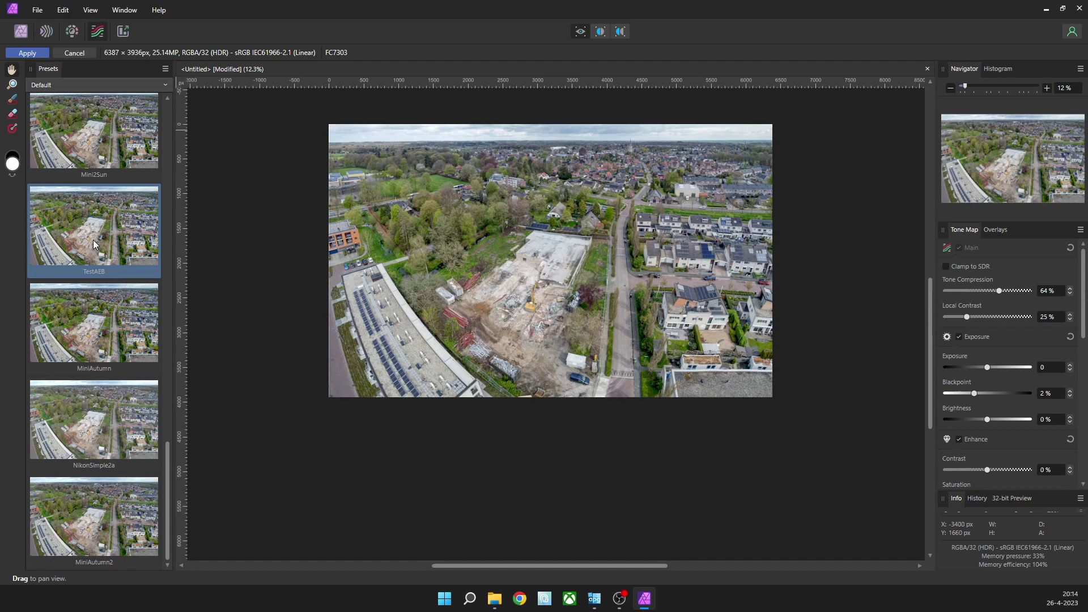
- Apply the tone map, then reposition and zoom into the finished panorama to review it
{"action": "left_click", "coordinate": [34, 54]}
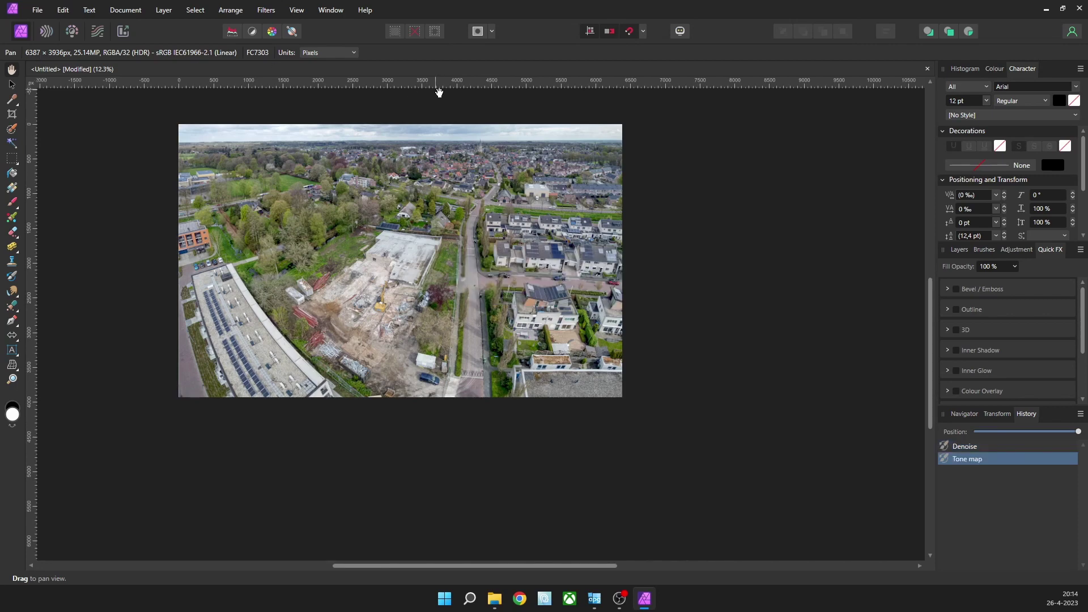
{"action": "left_click_drag", "start_coordinate": [386, 226], "coordinate": [422, 250]}
{"action": "scroll", "coordinate": [358, 259], "scroll_direction": "up", "scroll_amount": 2}
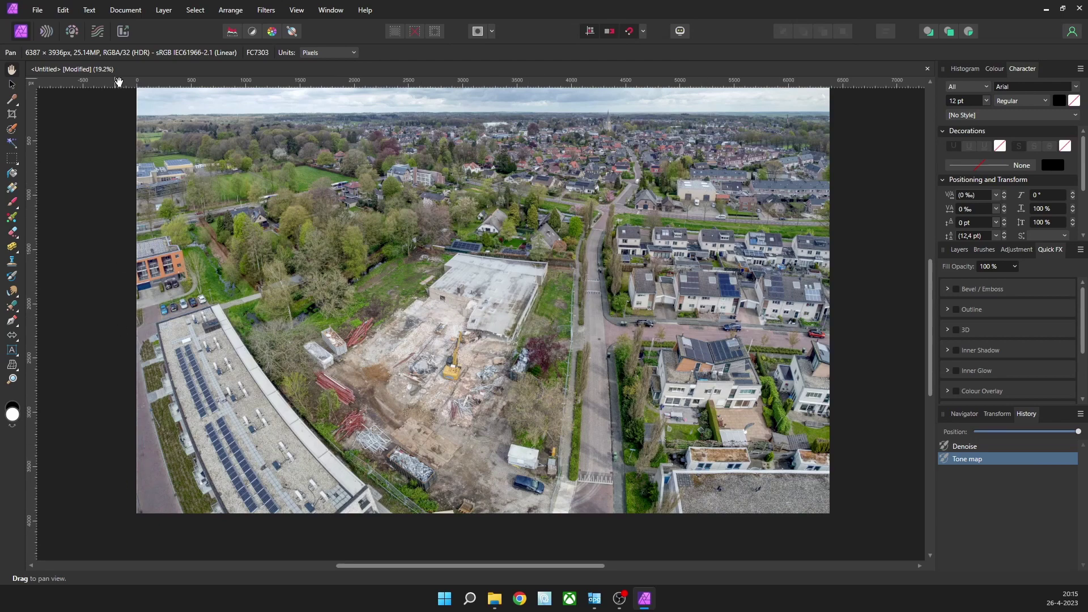
- Look at the older 20200307_1448 Pano Molenkamp panorama for comparison, then close it
{"action": "key", "text": "super+e"}
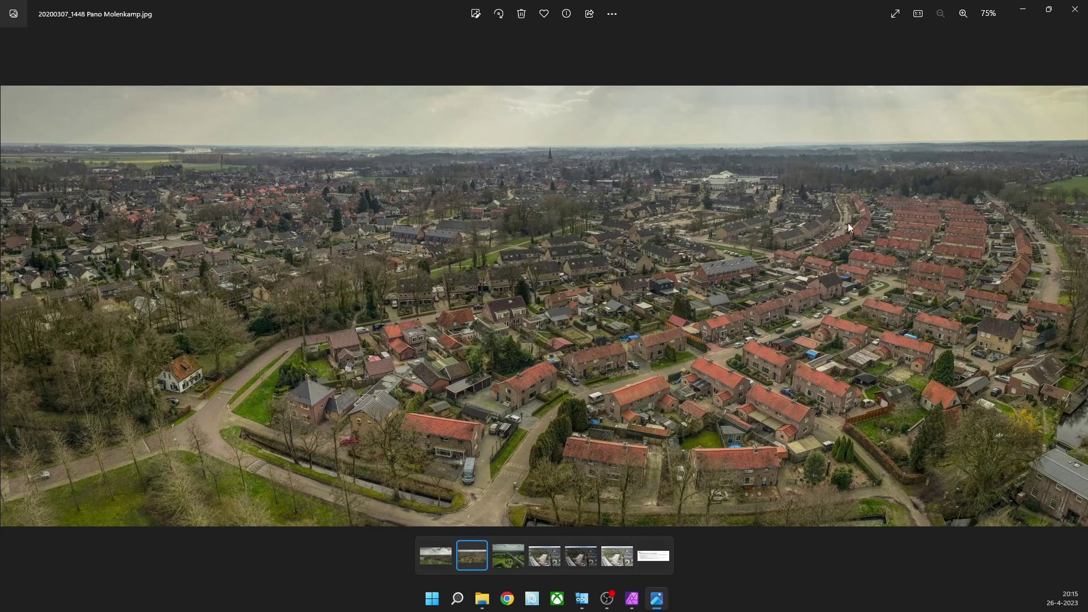
{"action": "left_click", "coordinate": [1076, 10]}
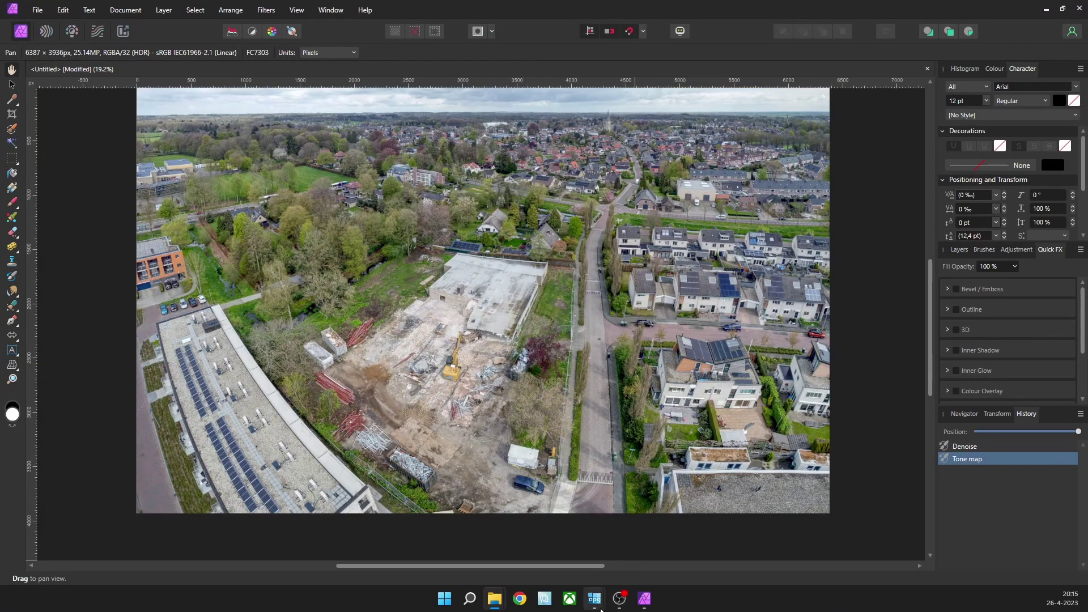
- Bring the Autopano Giga project forward, then return to the PanoTodo folder in File Explorer
{"action": "mouse_move", "coordinate": [601, 607]}
{"action": "left_click", "coordinate": [487, 542]}
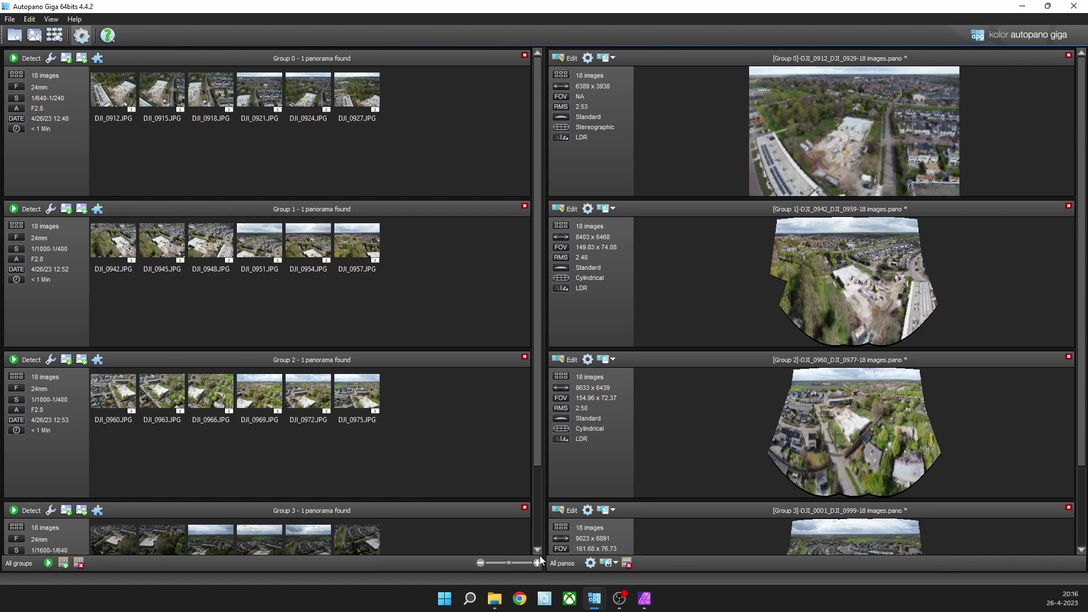
{"action": "left_click", "coordinate": [493, 601]}
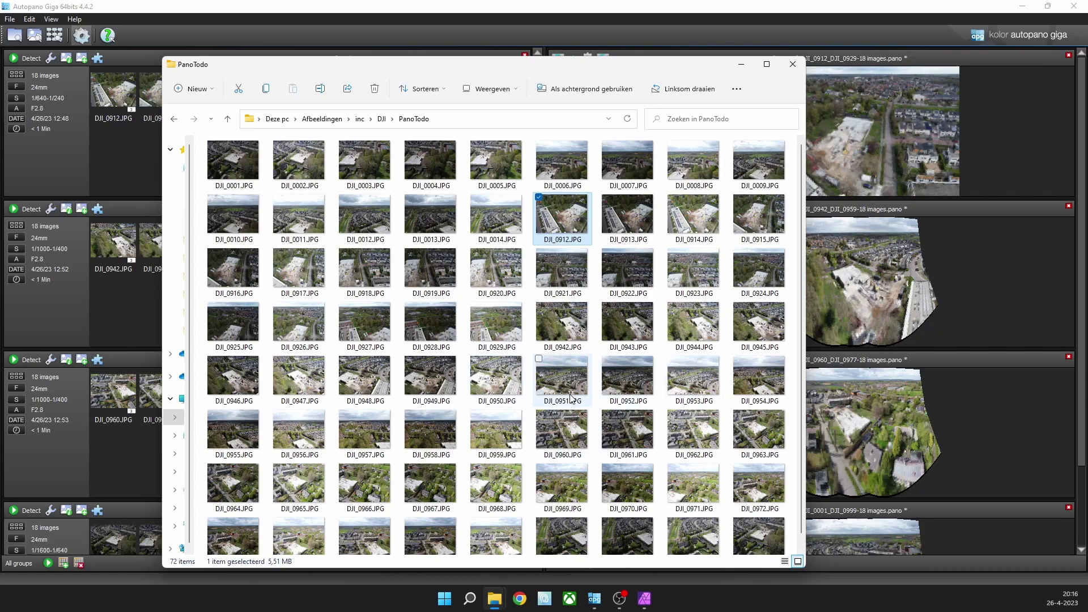
{"action": "mouse_move", "coordinate": [638, 608]}
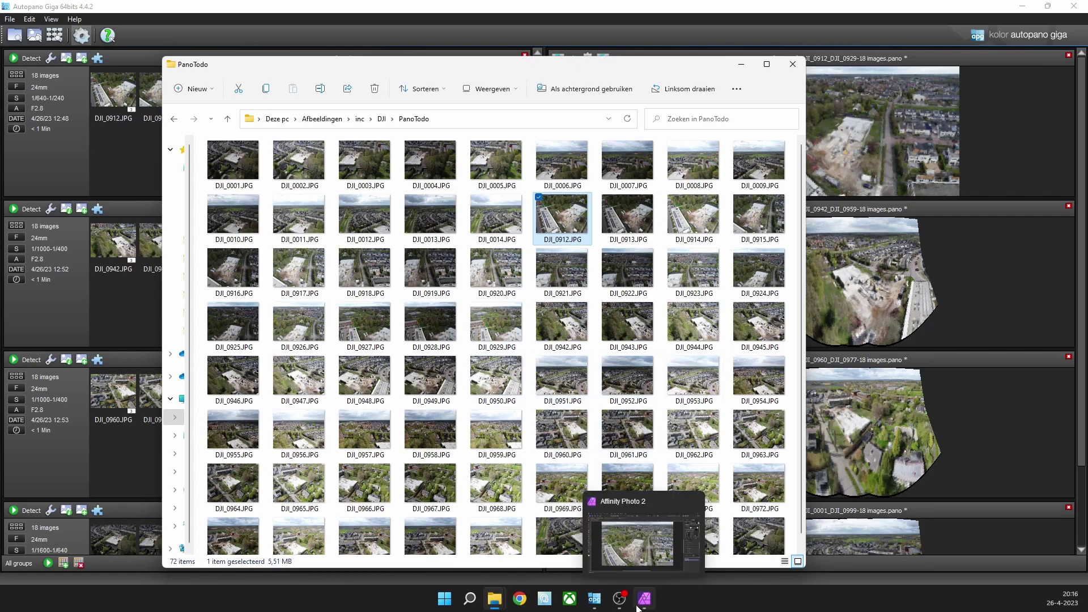